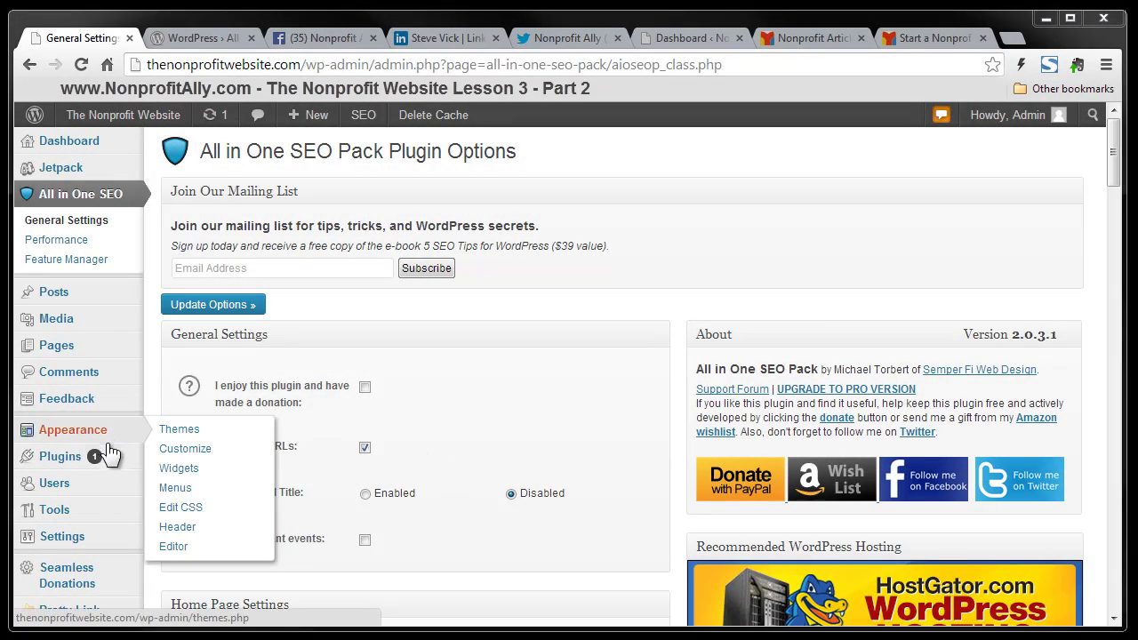
Open the site's Widgets page from the Appearance section of the WordPress admin
{"action": "mouse_move", "coordinate": [48, 464]}
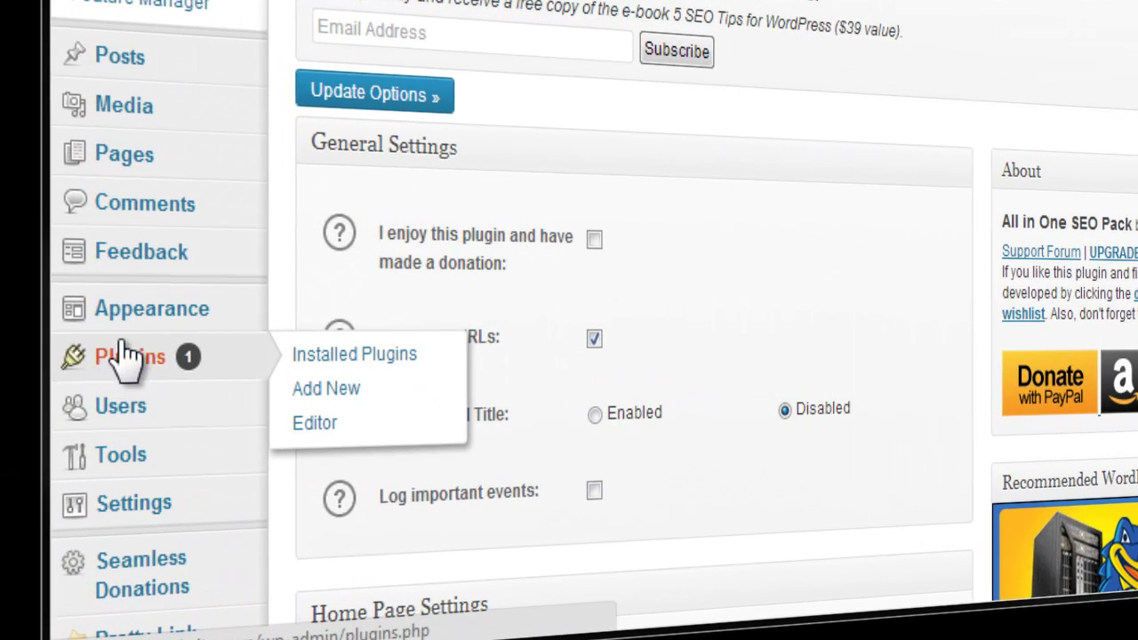
{"action": "mouse_move", "coordinate": [149, 329]}
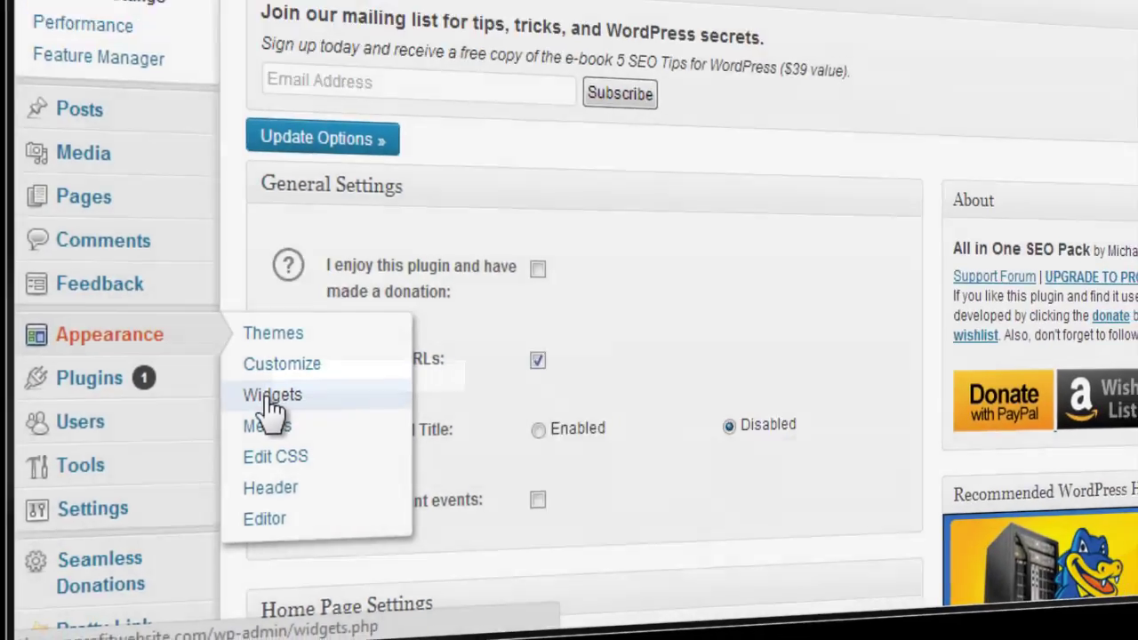
{"action": "left_click", "coordinate": [320, 377]}
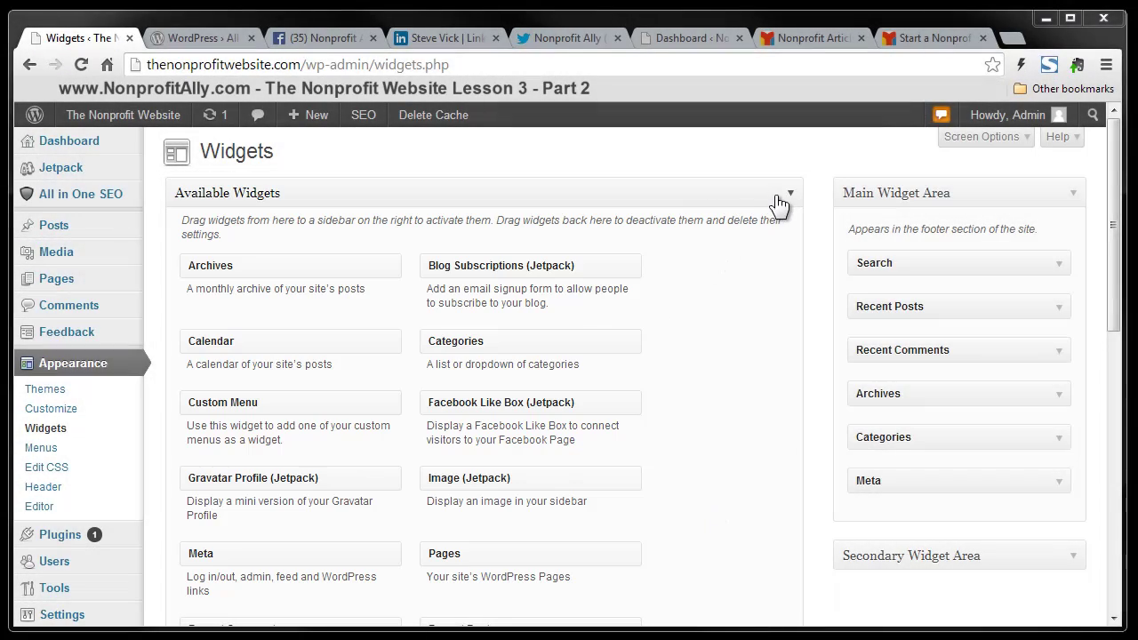
{"action": "left_click", "coordinate": [788, 195]}
{"action": "left_click", "coordinate": [788, 196]}
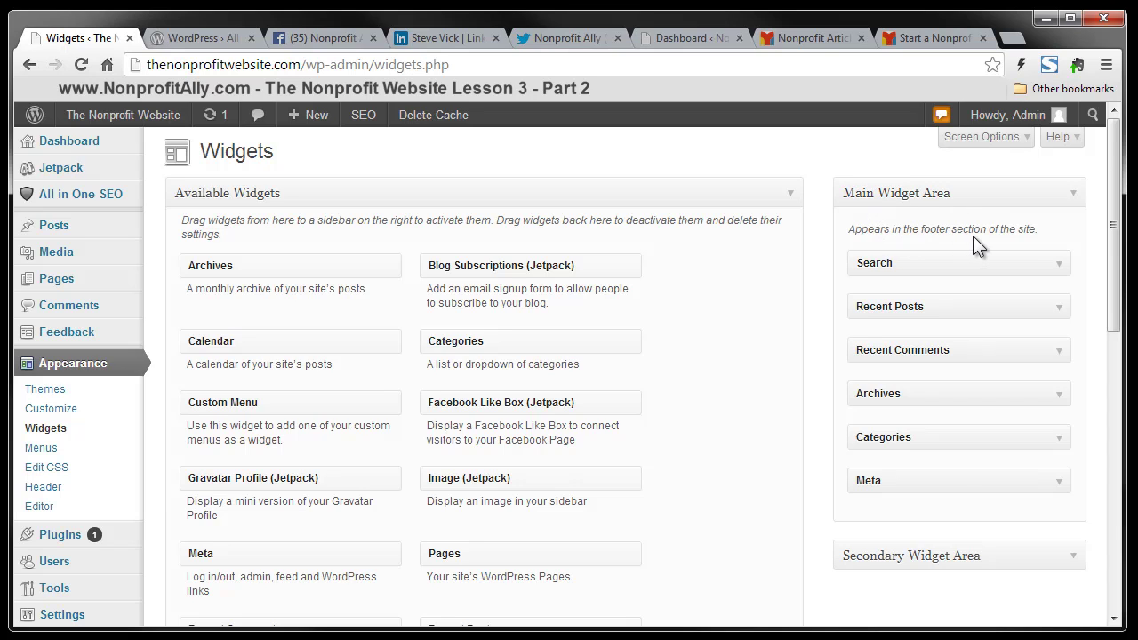
Expand the Secondary Widget Area and add the Simple Social Icons widget to it
{"action": "scroll", "coordinate": [962, 573], "scroll_direction": "down", "scroll_amount": 1}
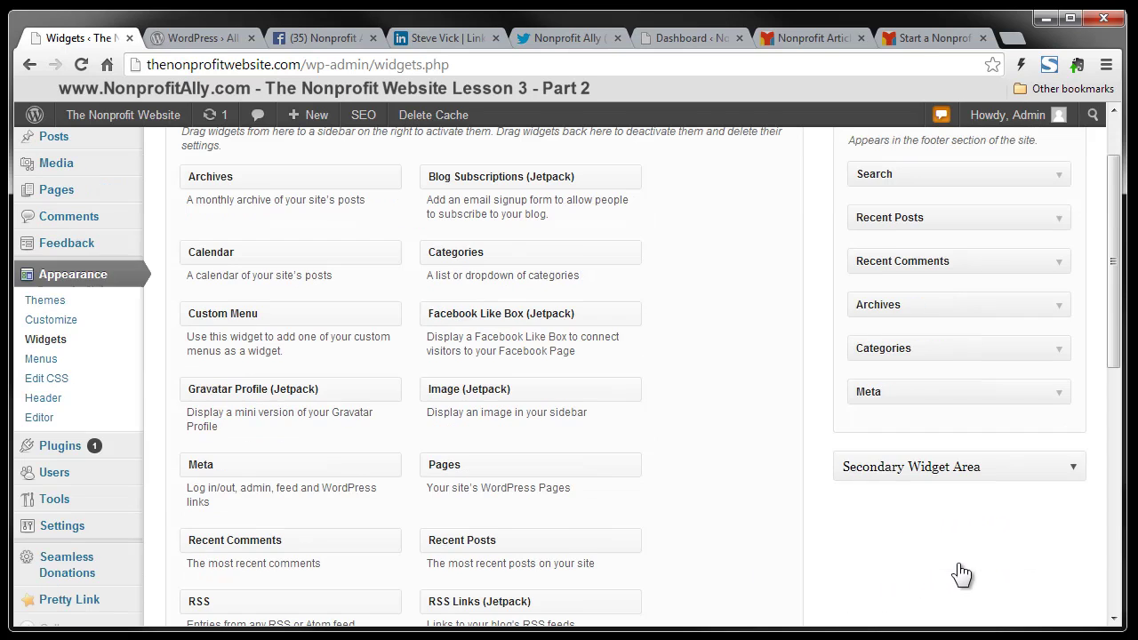
{"action": "left_click", "coordinate": [1073, 471]}
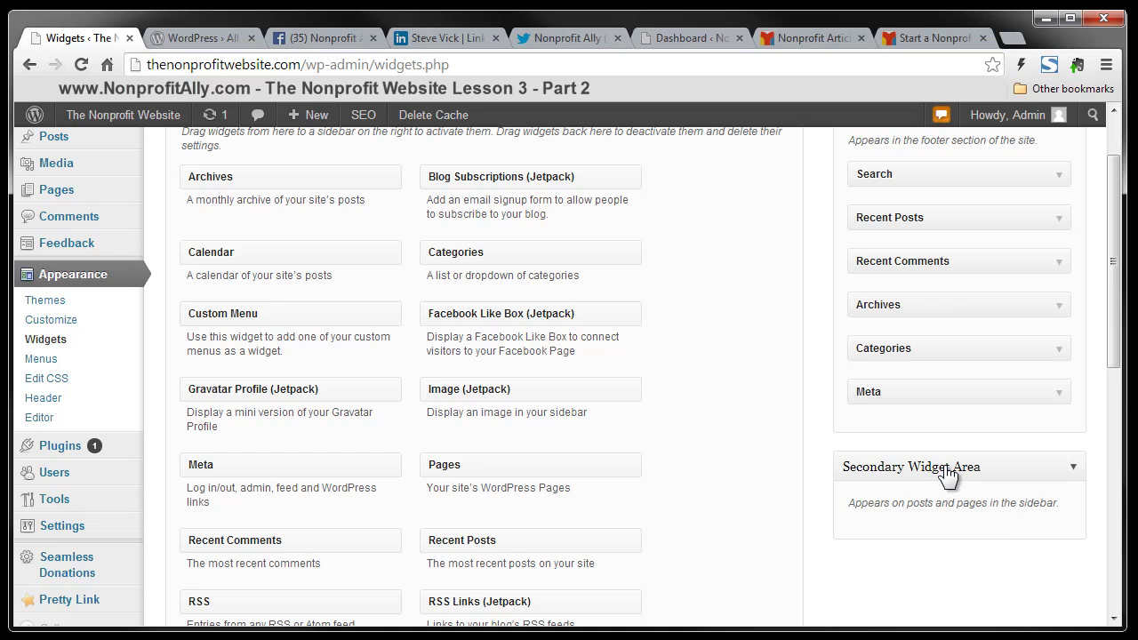
{"action": "scroll", "coordinate": [711, 444], "scroll_direction": "down", "scroll_amount": 2}
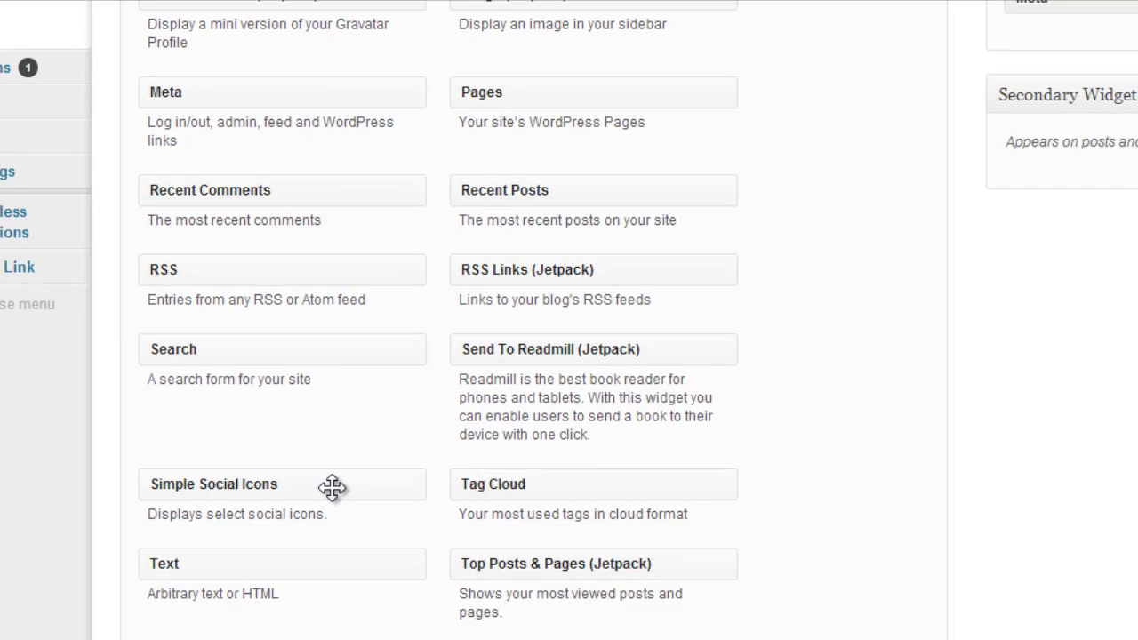
{"action": "left_click_drag", "start_coordinate": [330, 481], "coordinate": [788, 291]}
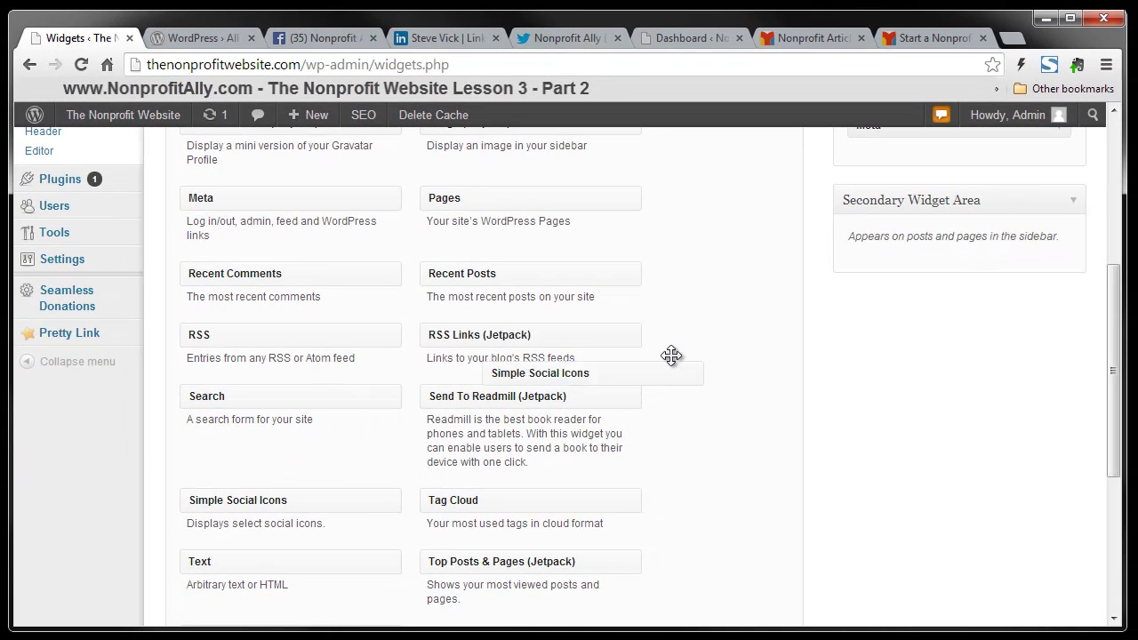
{"action": "left_click_drag", "start_coordinate": [671, 355], "coordinate": [967, 245]}
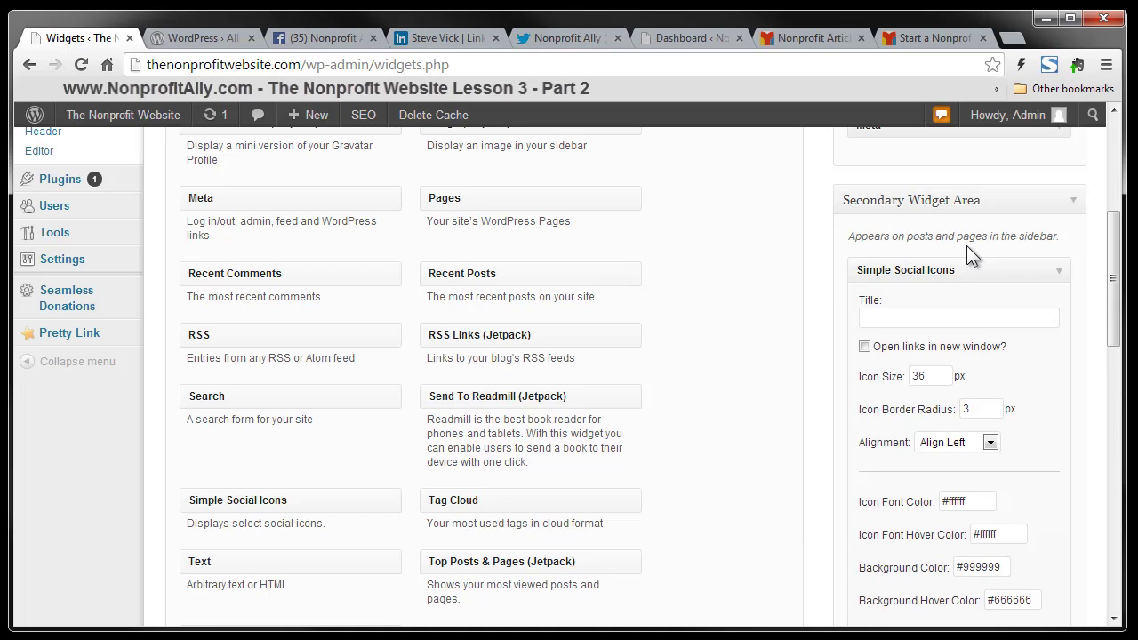
Title the Simple Social Icons widget "Follow Us" and set its links to open in a new window
{"action": "left_click", "coordinate": [951, 323]}
{"action": "type", "text": "Follow"}
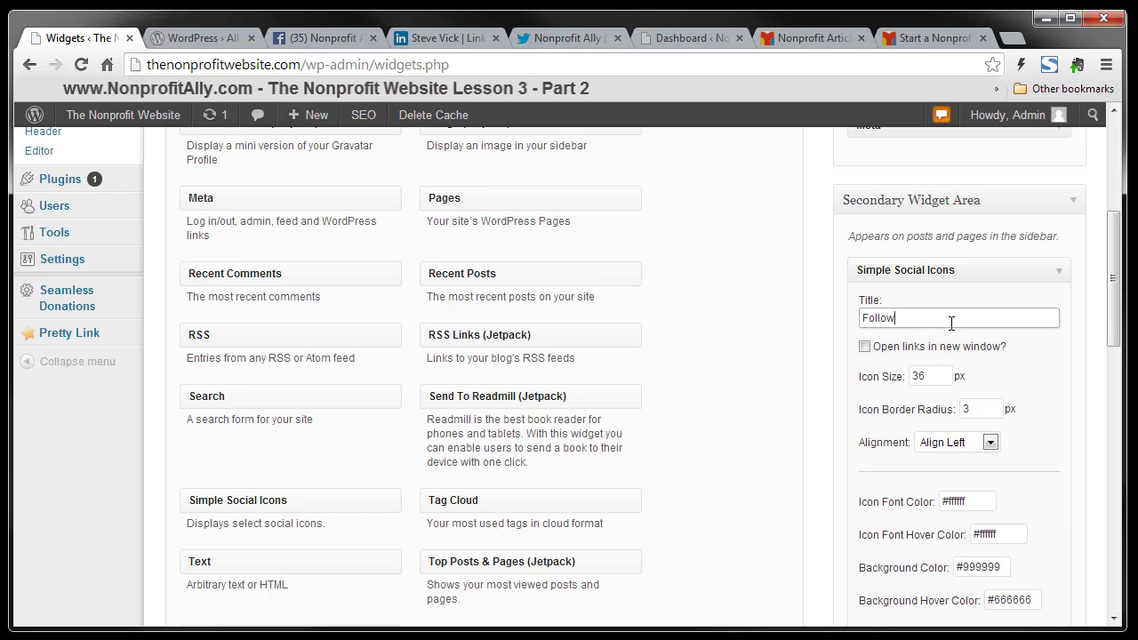
{"action": "type", "text": " Us"}
{"action": "left_click", "coordinate": [864, 350]}
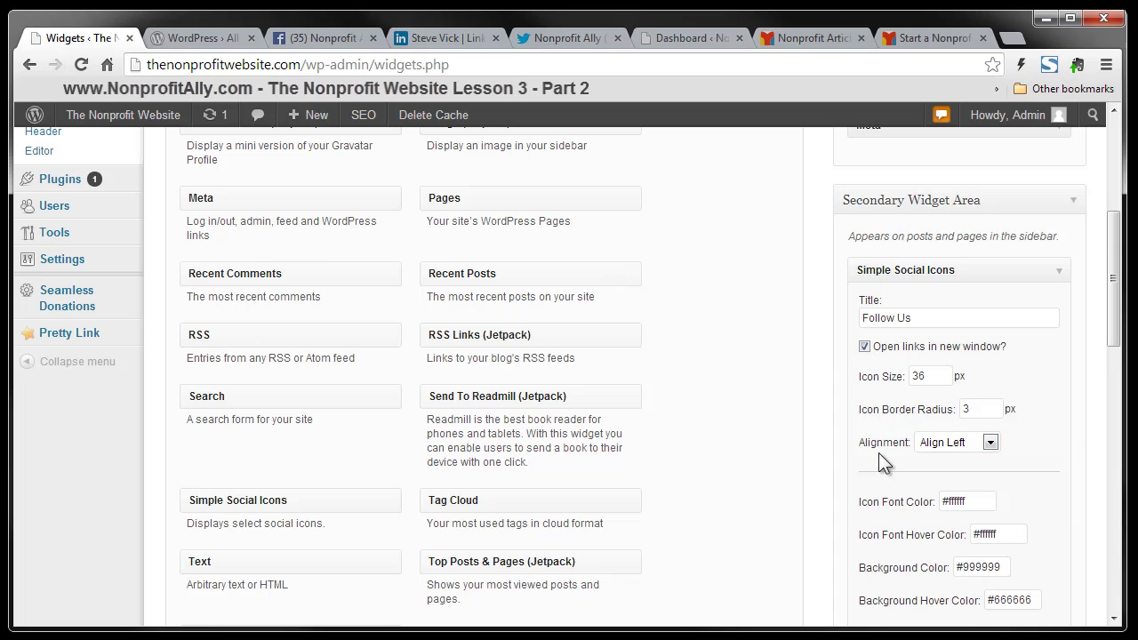
{"action": "scroll", "coordinate": [885, 458], "scroll_direction": "down", "scroll_amount": 1}
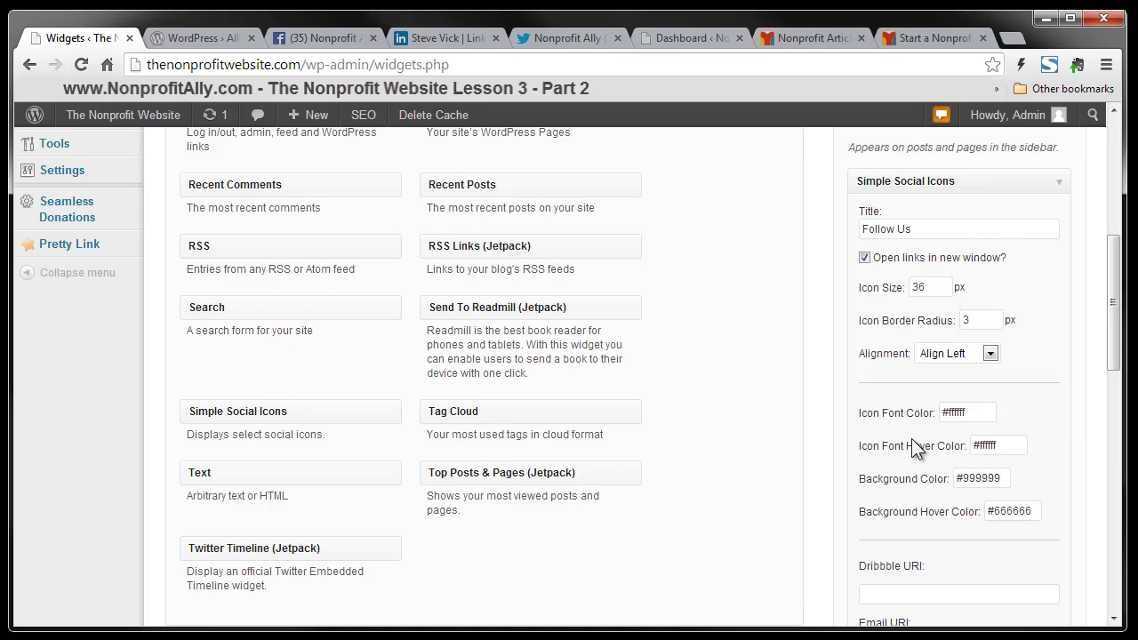
{"action": "scroll", "coordinate": [820, 468], "scroll_direction": "down", "scroll_amount": 1}
{"action": "scroll", "coordinate": [820, 468], "scroll_direction": "down", "scroll_amount": 2}
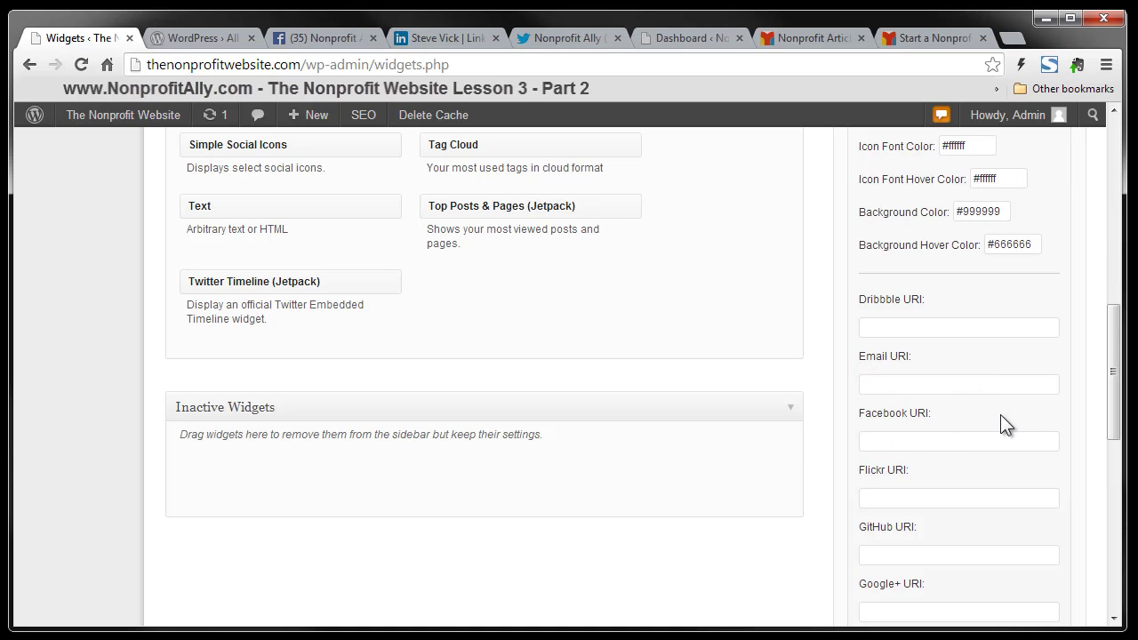
{"action": "scroll", "coordinate": [790, 430], "scroll_direction": "down", "scroll_amount": 1}
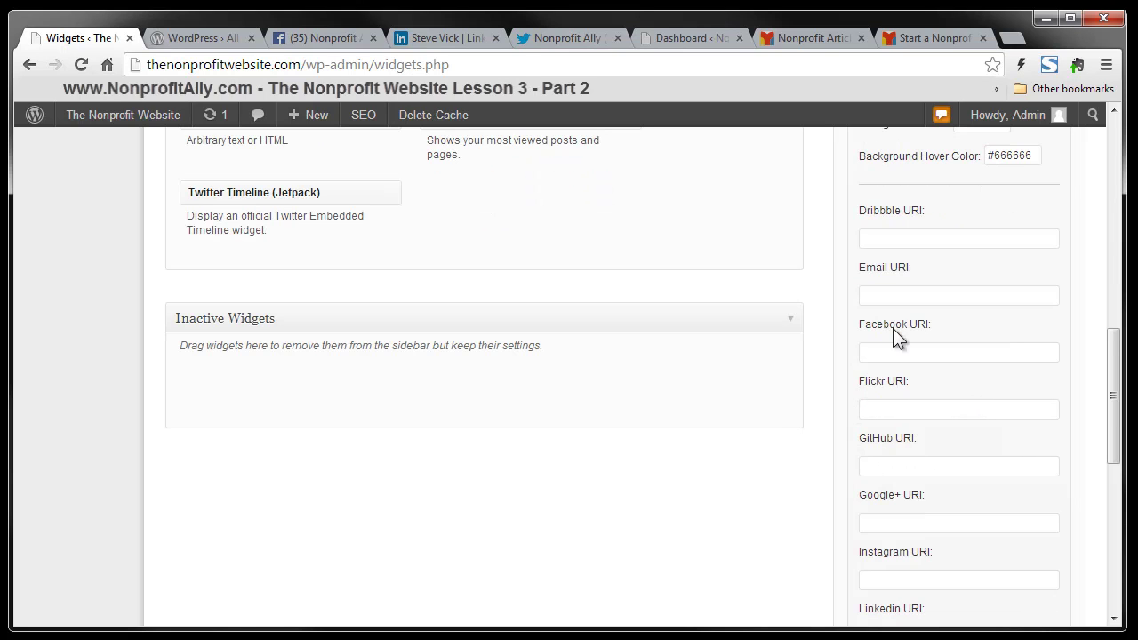
{"action": "left_click", "coordinate": [315, 36]}
{"action": "left_click", "coordinate": [294, 65]}
{"action": "key", "text": "ctrl+c"}
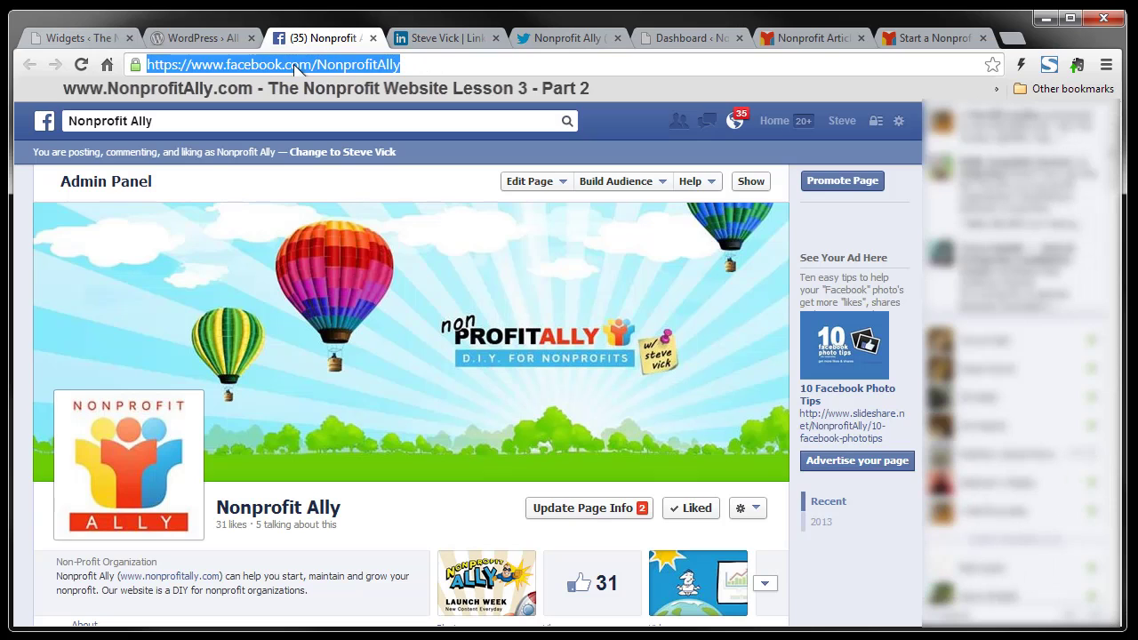
{"action": "left_click", "coordinate": [82, 38]}
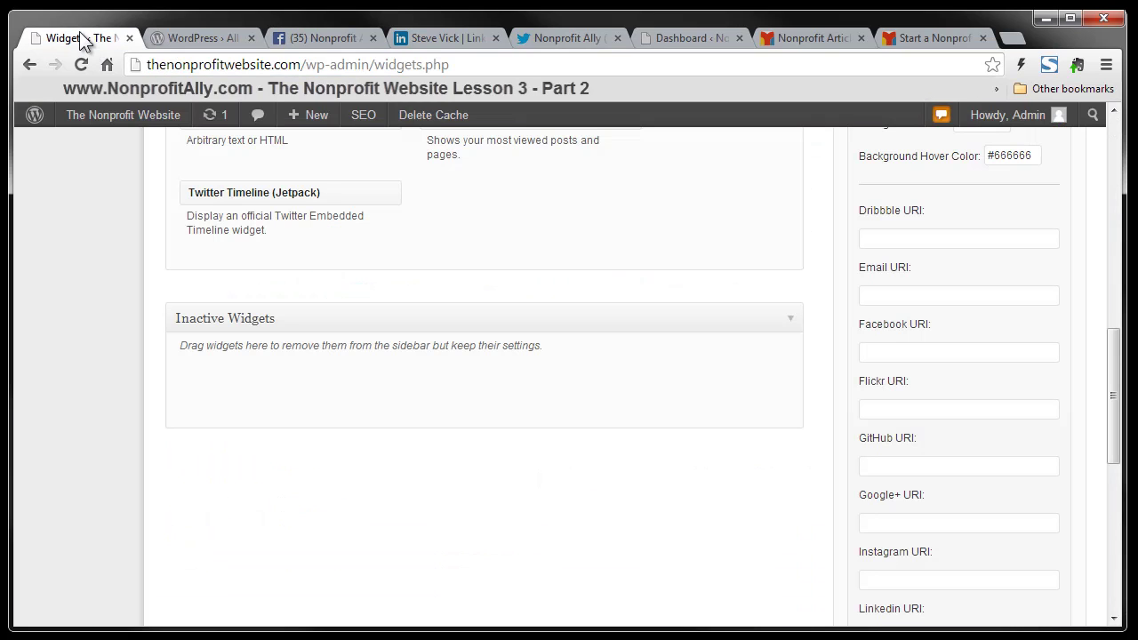
{"action": "left_click", "coordinate": [881, 349]}
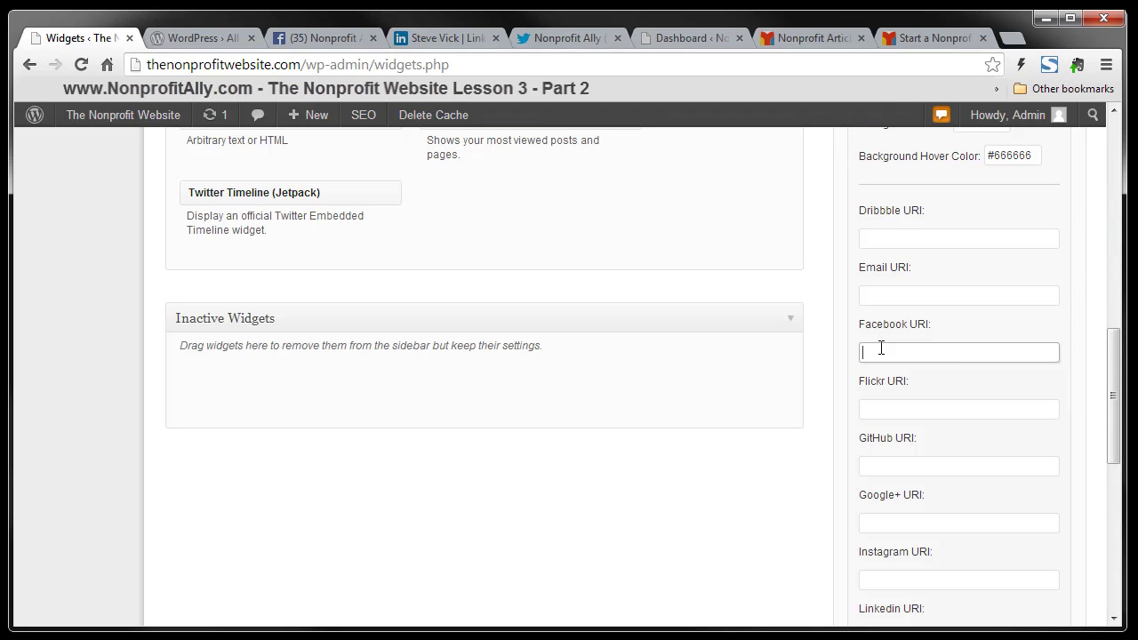
{"action": "key", "text": "ctrl+v"}
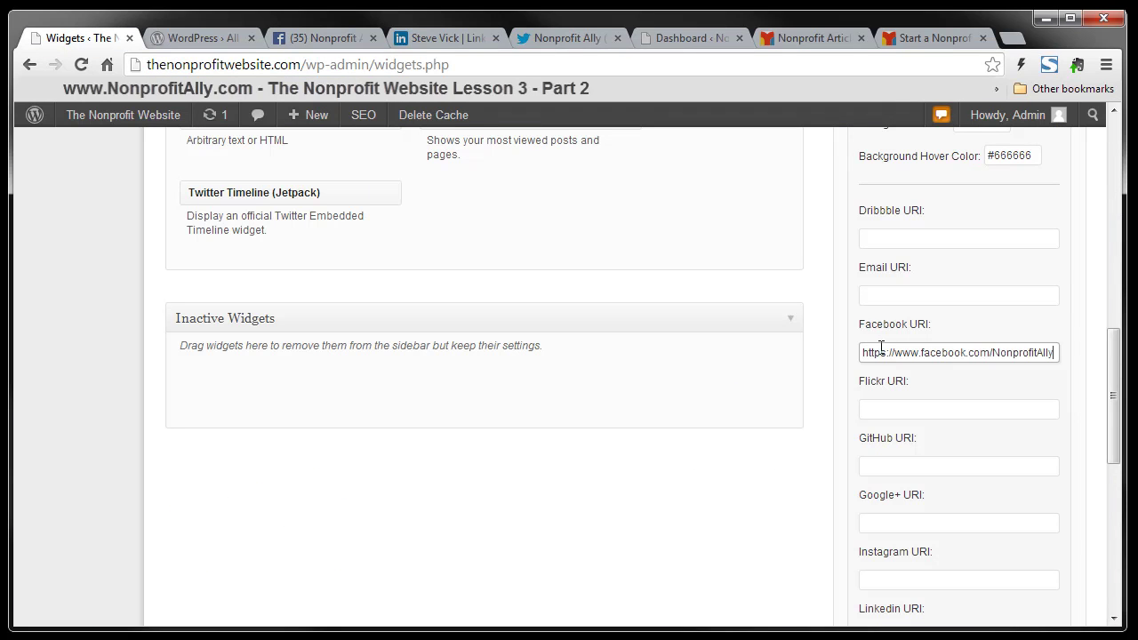
Copy the address of the open LinkedIn profile into the widget's Linkedin URI
{"action": "left_click", "coordinate": [329, 36]}
{"action": "left_click", "coordinate": [438, 40]}
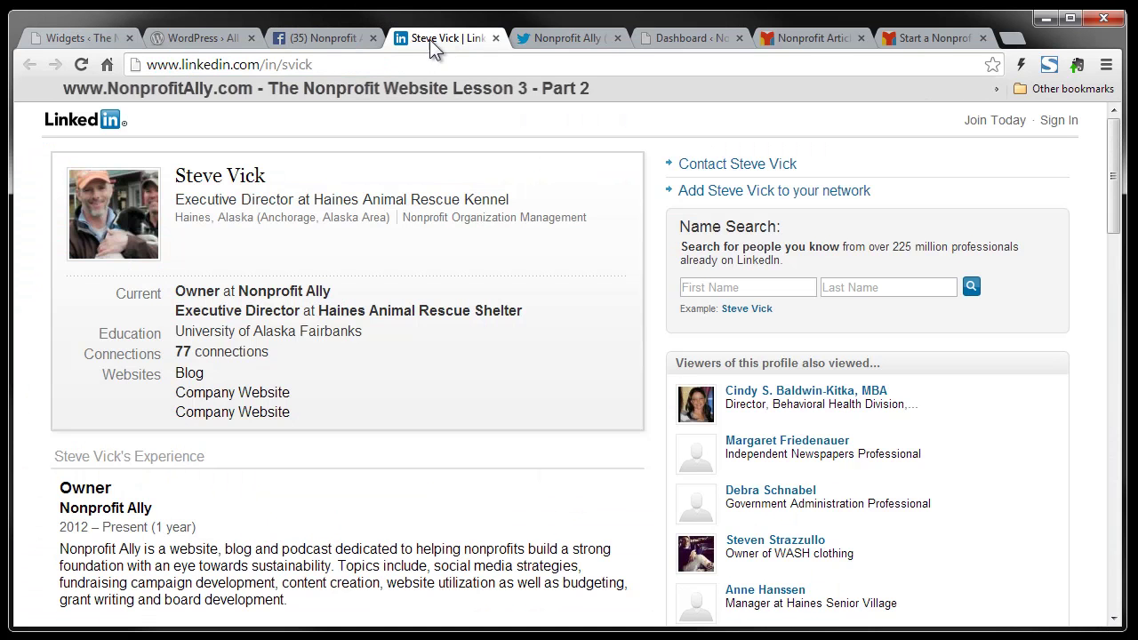
{"action": "left_click", "coordinate": [361, 68]}
{"action": "key", "text": "ctrl+c"}
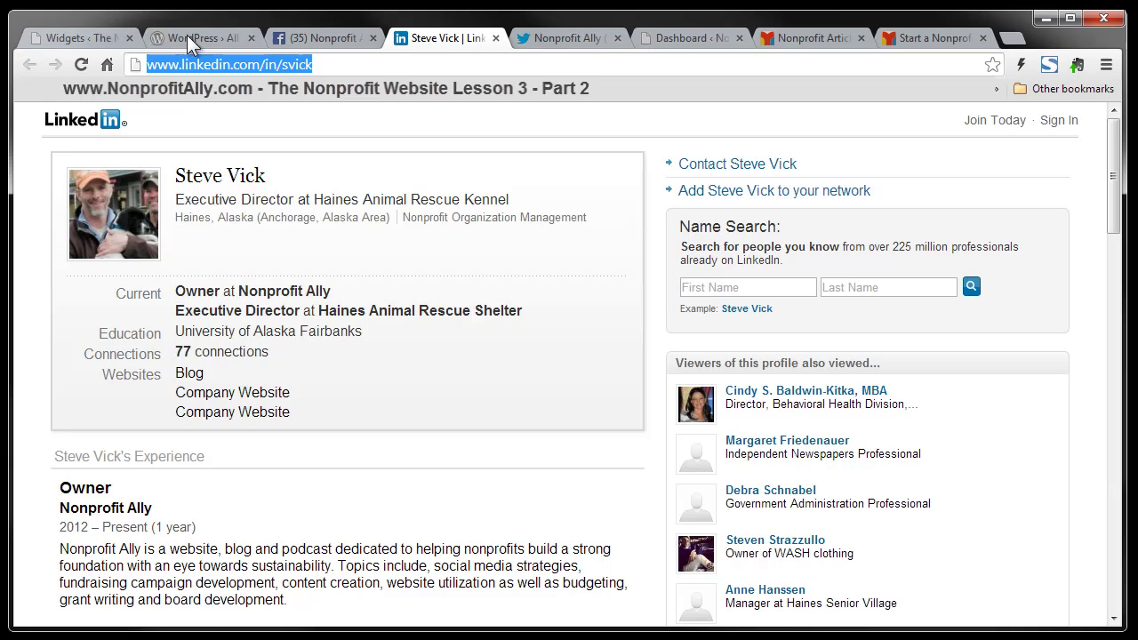
{"action": "left_click", "coordinate": [93, 36]}
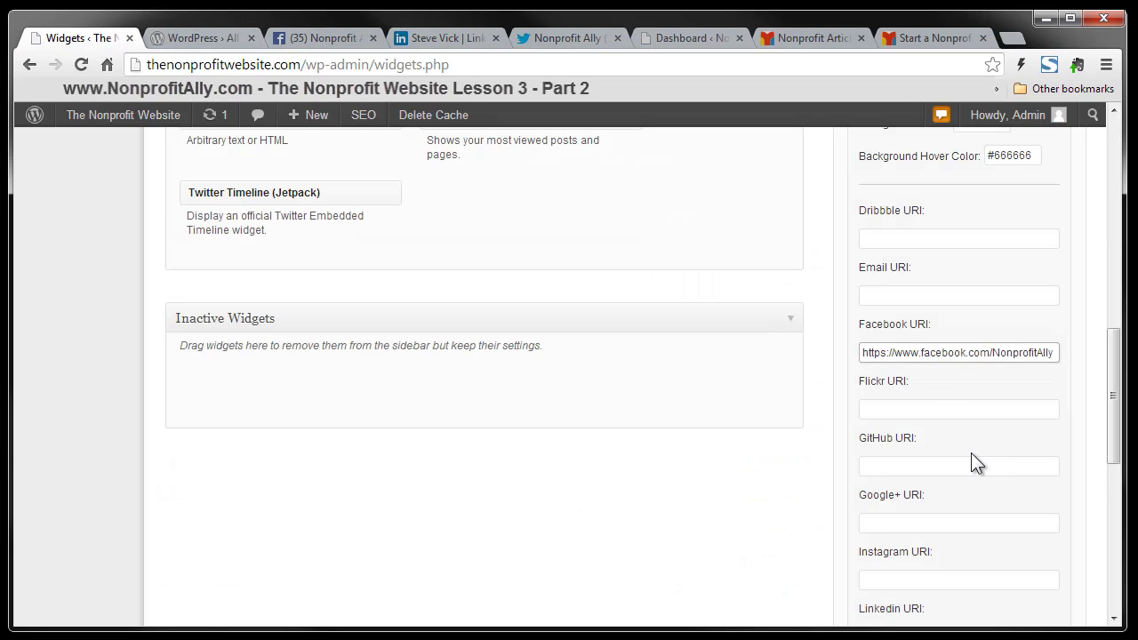
{"action": "scroll", "coordinate": [971, 453], "scroll_direction": "down", "scroll_amount": 1}
{"action": "left_click", "coordinate": [911, 546]}
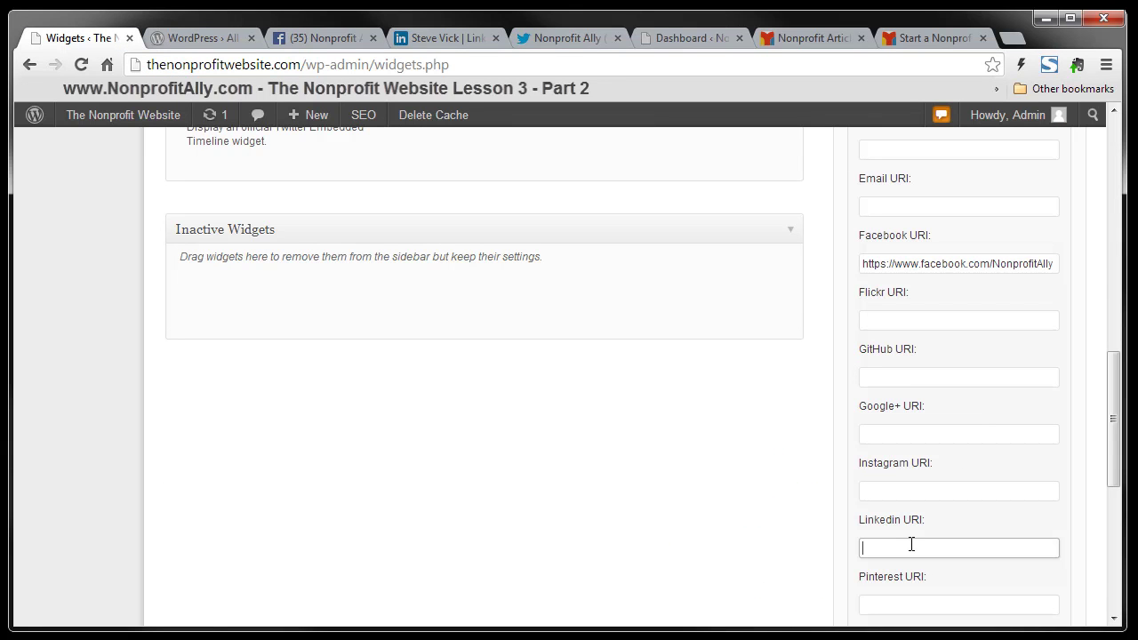
{"action": "key", "text": "ctrl+v"}
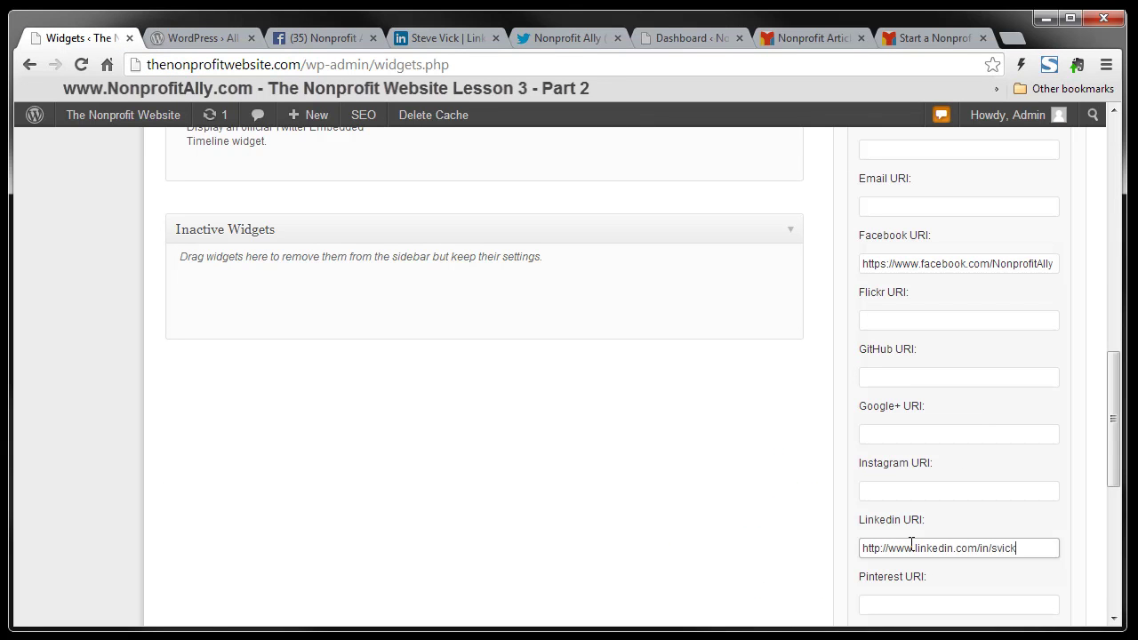
{"action": "left_click", "coordinate": [460, 38]}
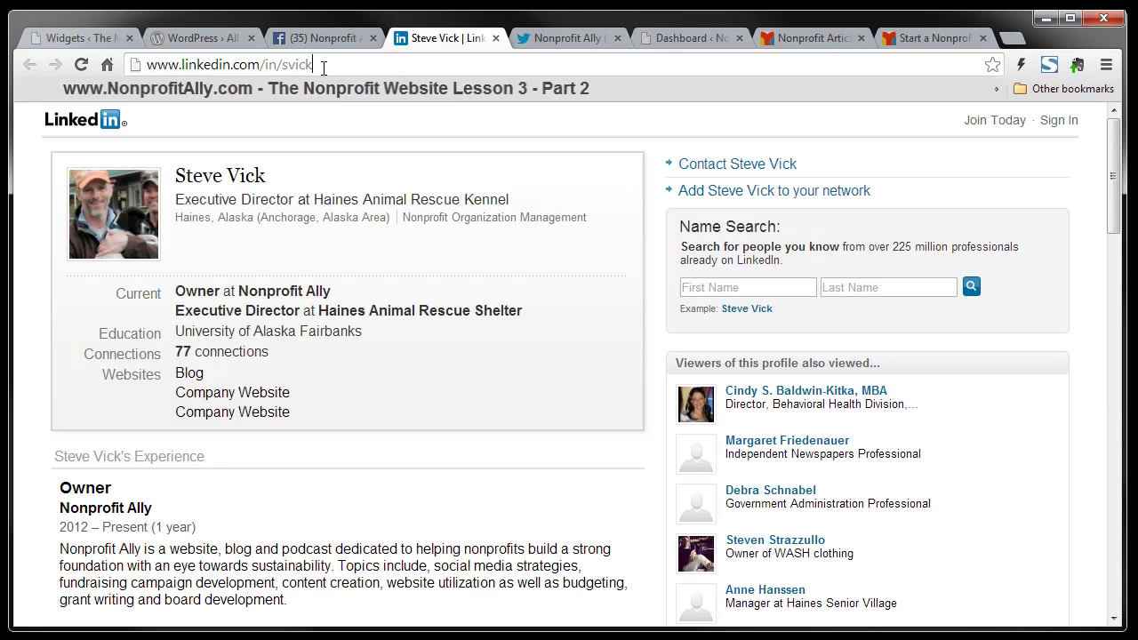
{"action": "left_click", "coordinate": [324, 69]}
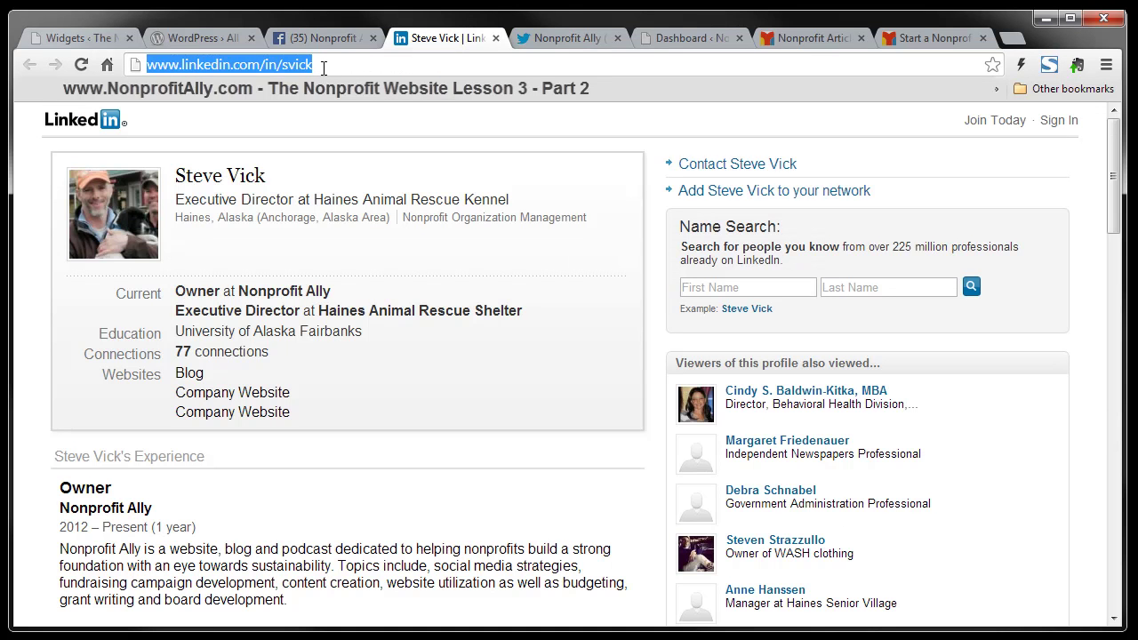
{"action": "left_click", "coordinate": [562, 42]}
{"action": "left_click", "coordinate": [475, 64]}
{"action": "key", "text": "ctrl+c"}
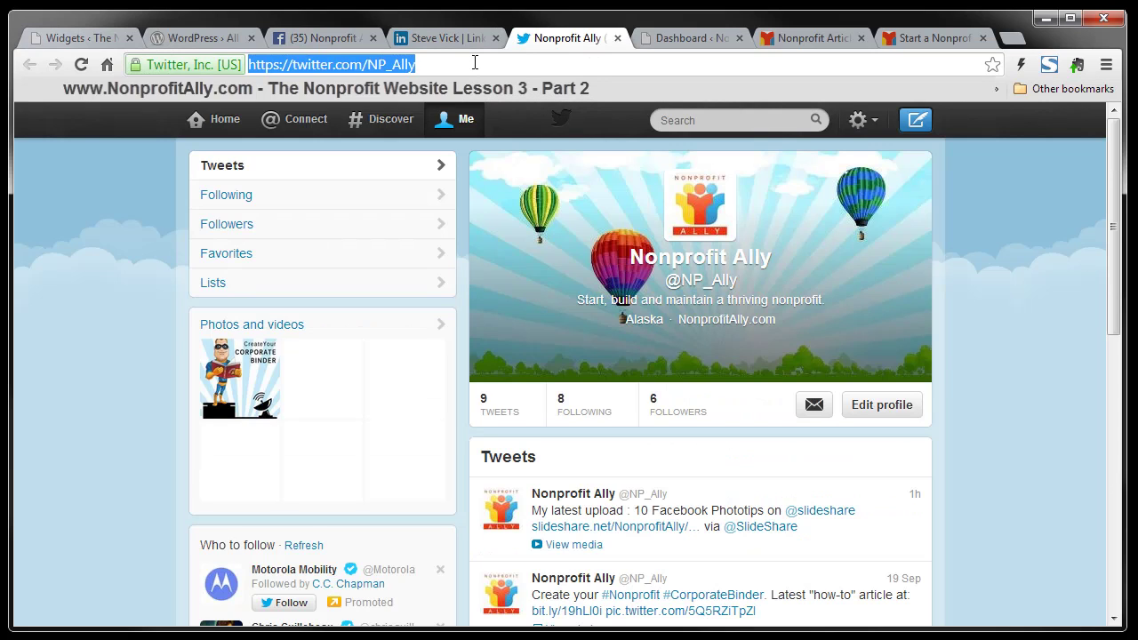
{"action": "left_click", "coordinate": [78, 38]}
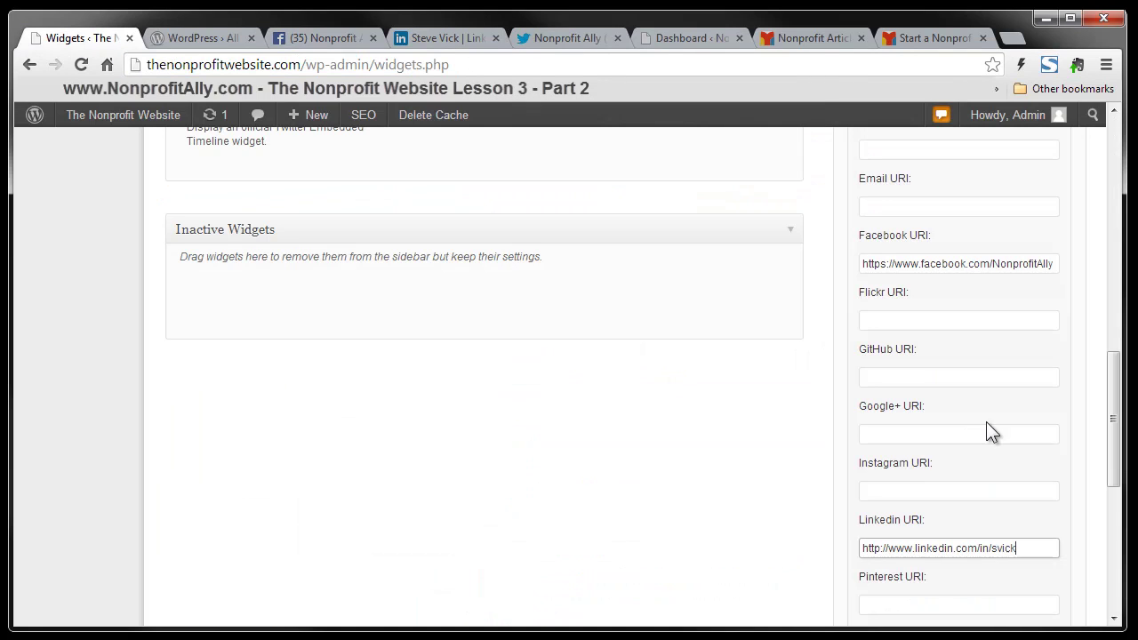
{"action": "scroll", "coordinate": [990, 423], "scroll_direction": "down", "scroll_amount": 1}
{"action": "scroll", "coordinate": [990, 422], "scroll_direction": "down", "scroll_amount": 1}
{"action": "scroll", "coordinate": [767, 442], "scroll_direction": "up", "scroll_amount": 1}
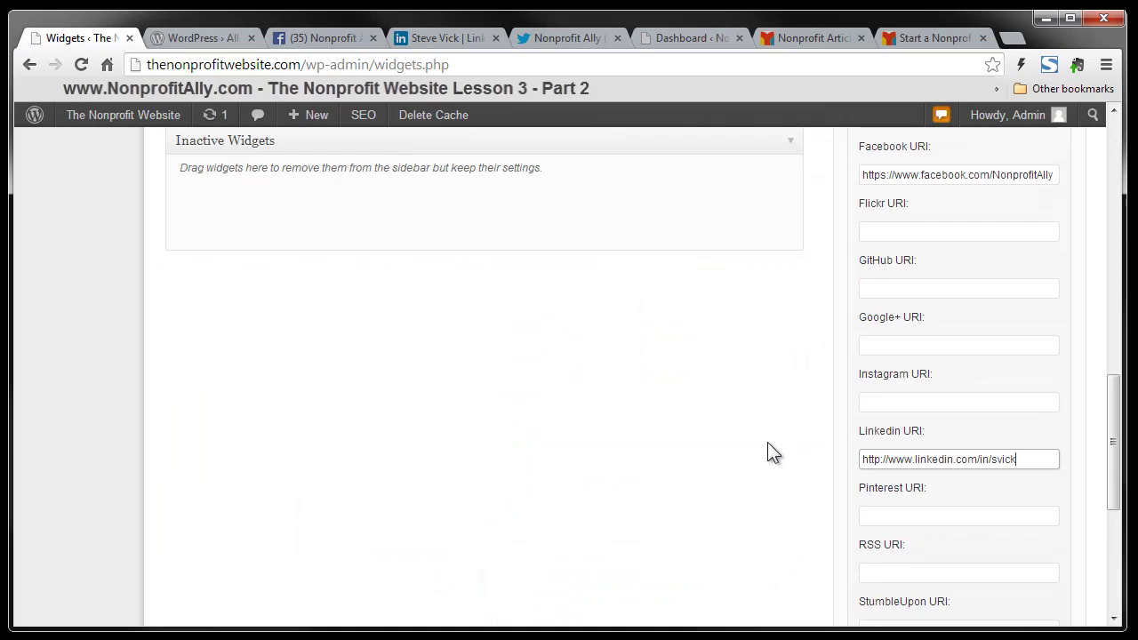
{"action": "scroll", "coordinate": [768, 441], "scroll_direction": "down", "scroll_amount": 2}
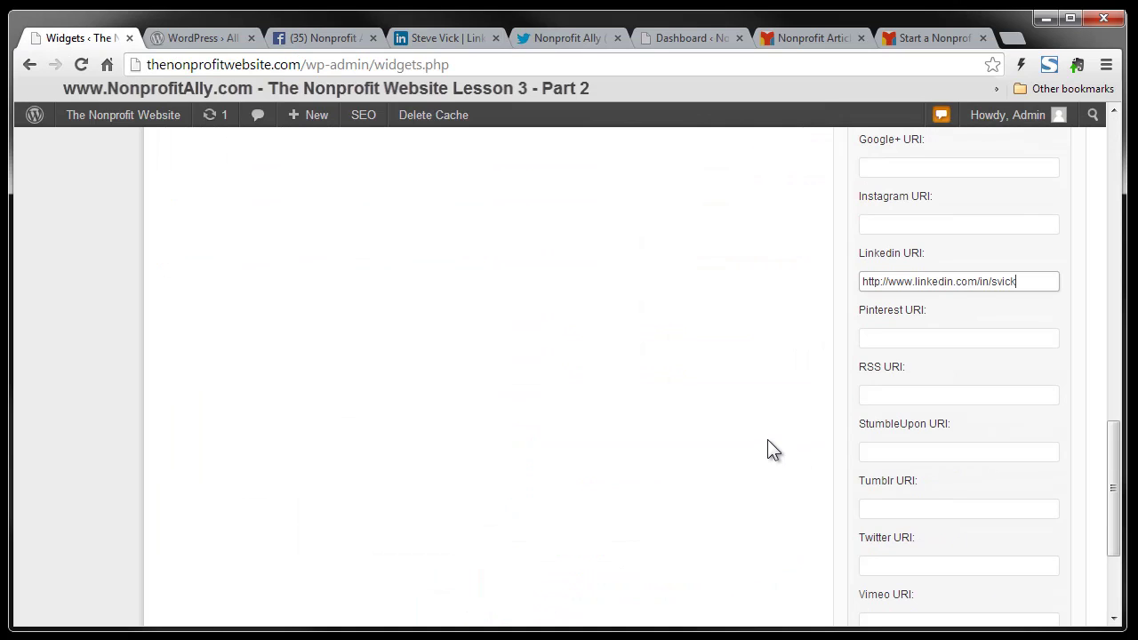
{"action": "left_click", "coordinate": [920, 565]}
{"action": "key", "text": "ctrl+v"}
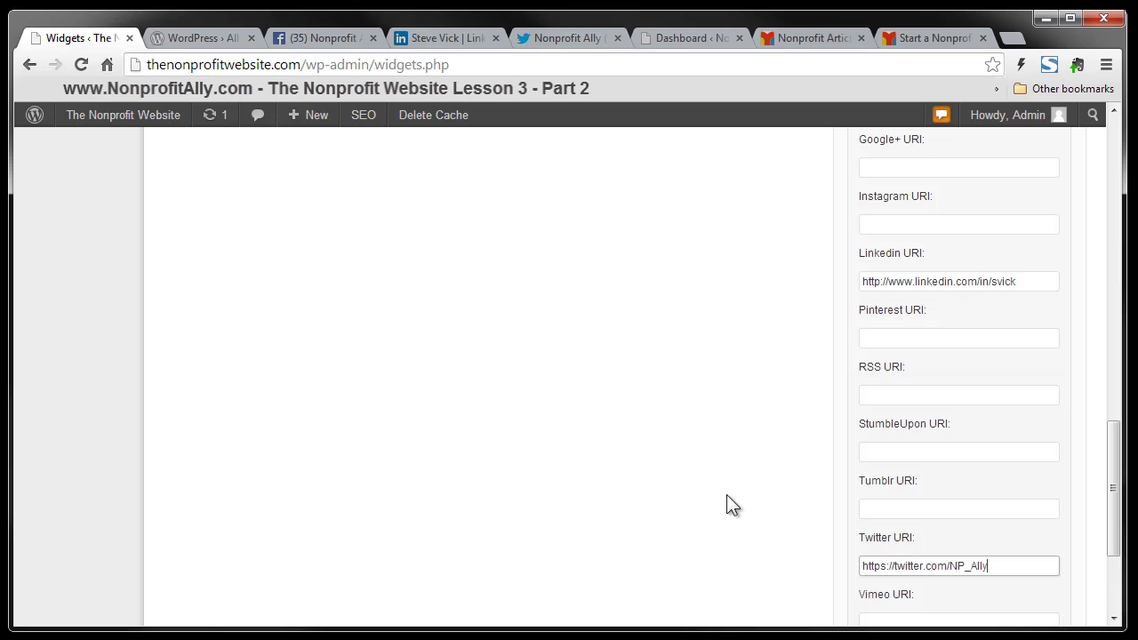
{"action": "scroll", "coordinate": [727, 494], "scroll_direction": "down", "scroll_amount": 2}
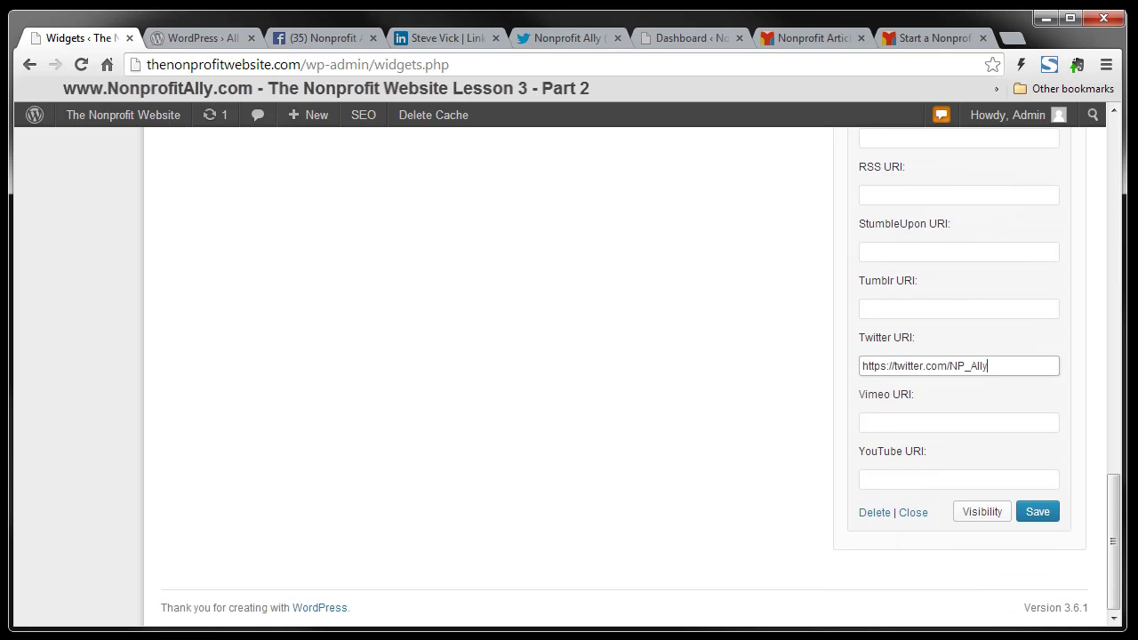
{"action": "left_click", "coordinate": [1037, 513]}
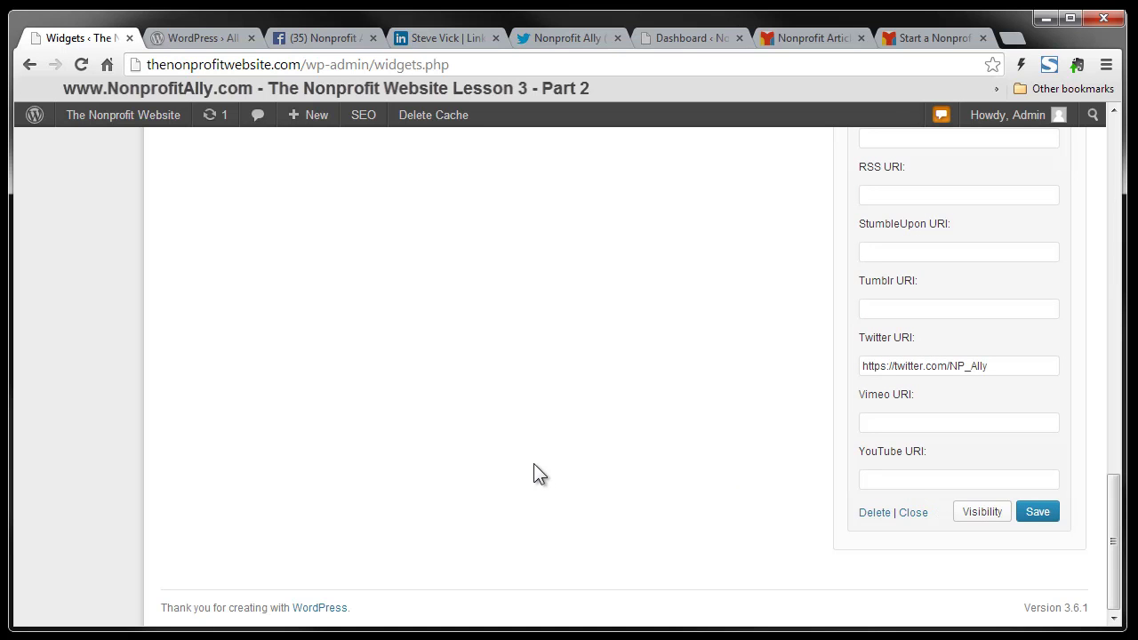
Open the live site in a new tab to check its Follow Us icons and compare them with Nonprofit Ally's articles of incorporation page
{"action": "scroll", "coordinate": [534, 472], "scroll_direction": "up", "scroll_amount": 15}
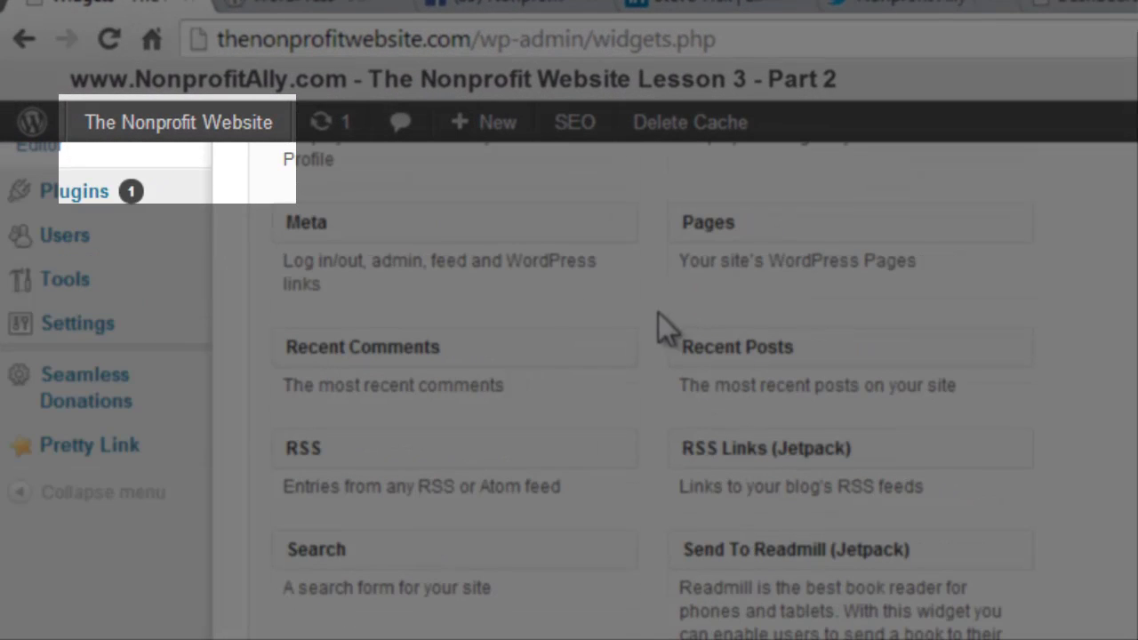
{"action": "mouse_move", "coordinate": [155, 134]}
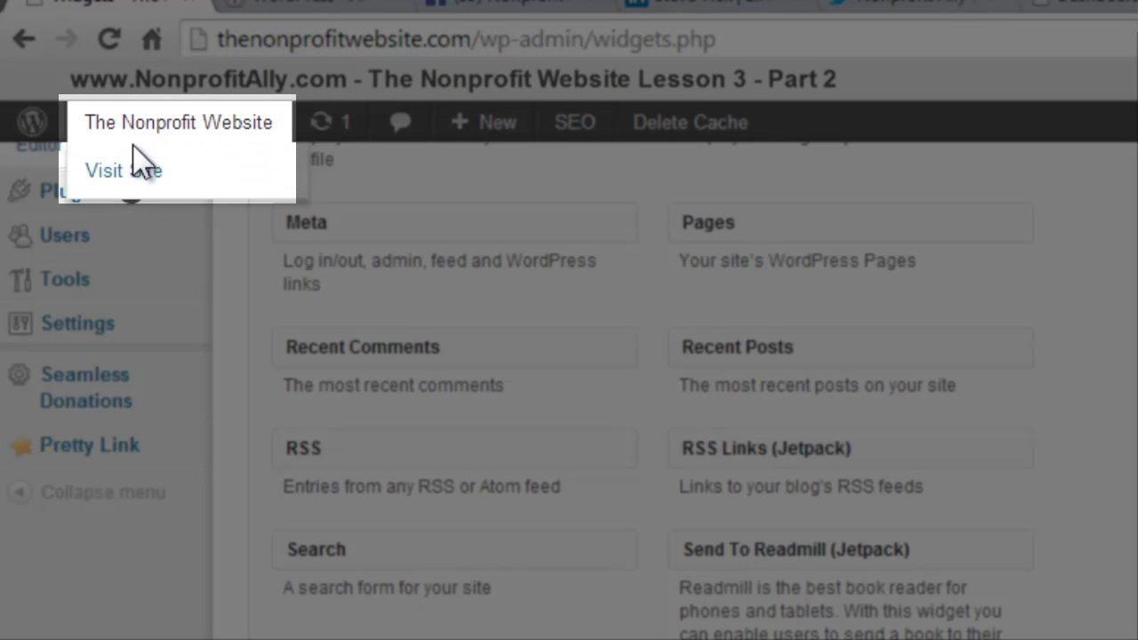
{"action": "right_click", "coordinate": [141, 176]}
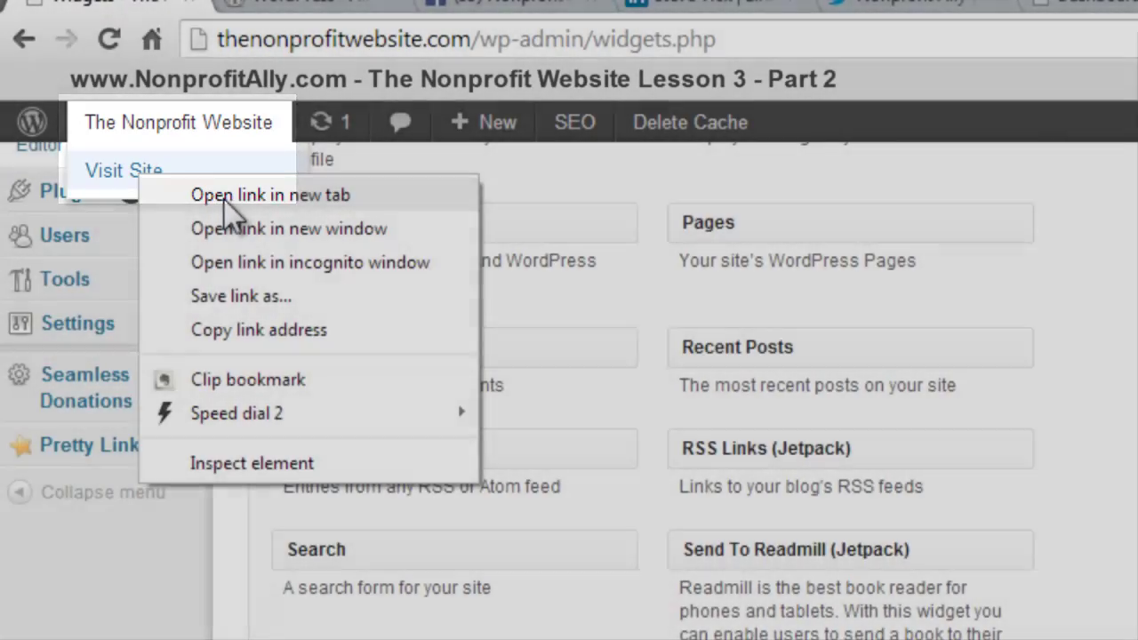
{"action": "left_click", "coordinate": [223, 196]}
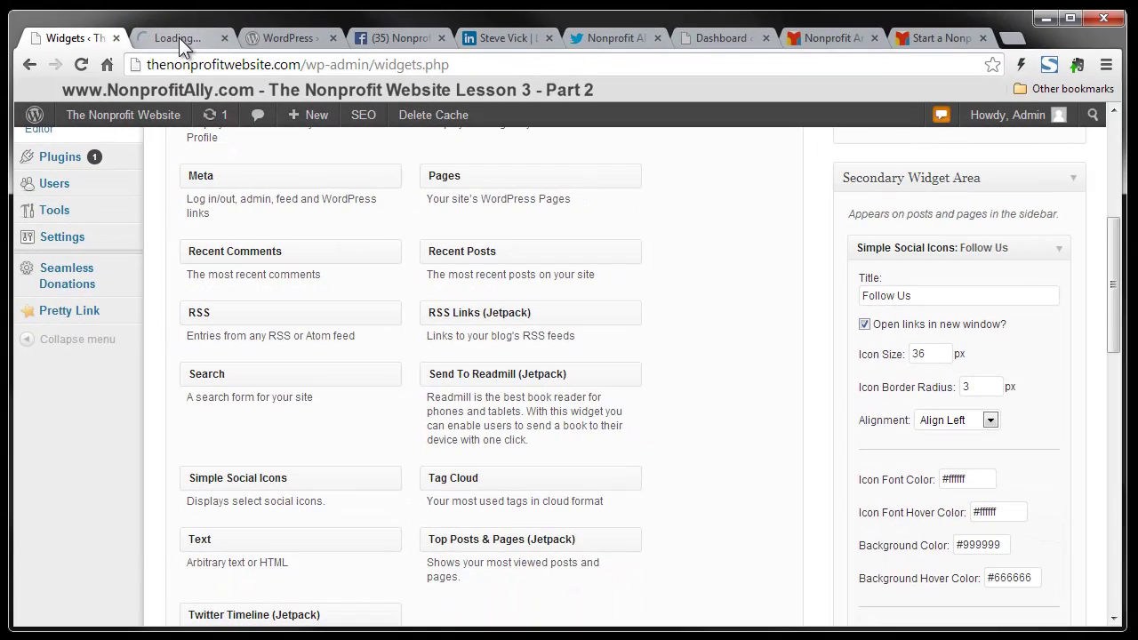
{"action": "left_click", "coordinate": [178, 37]}
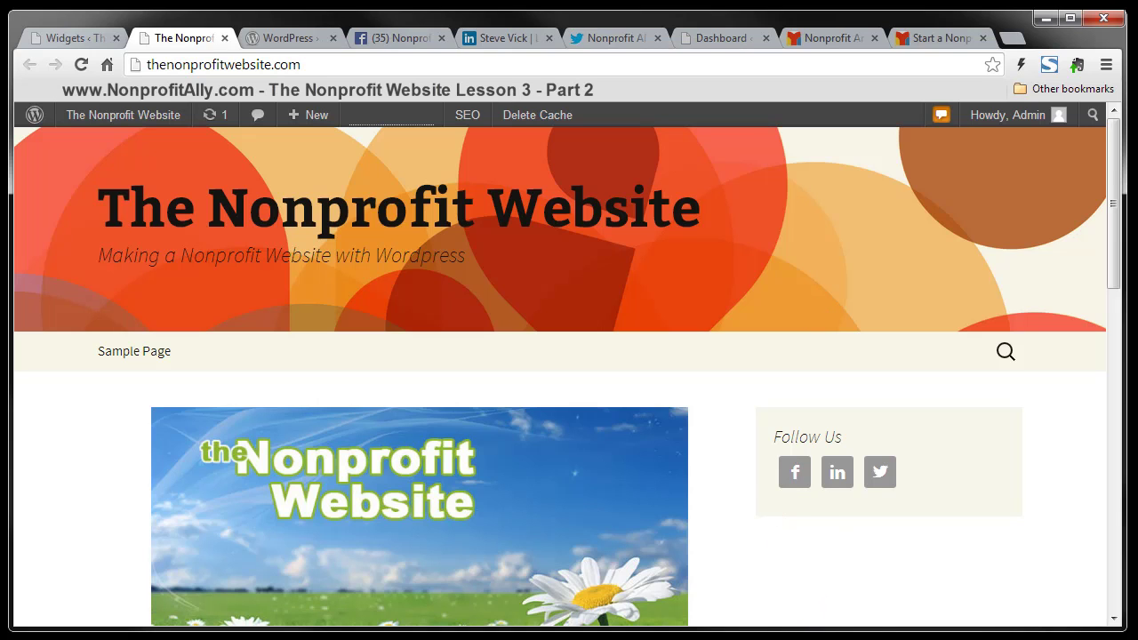
{"action": "left_click", "coordinate": [805, 37]}
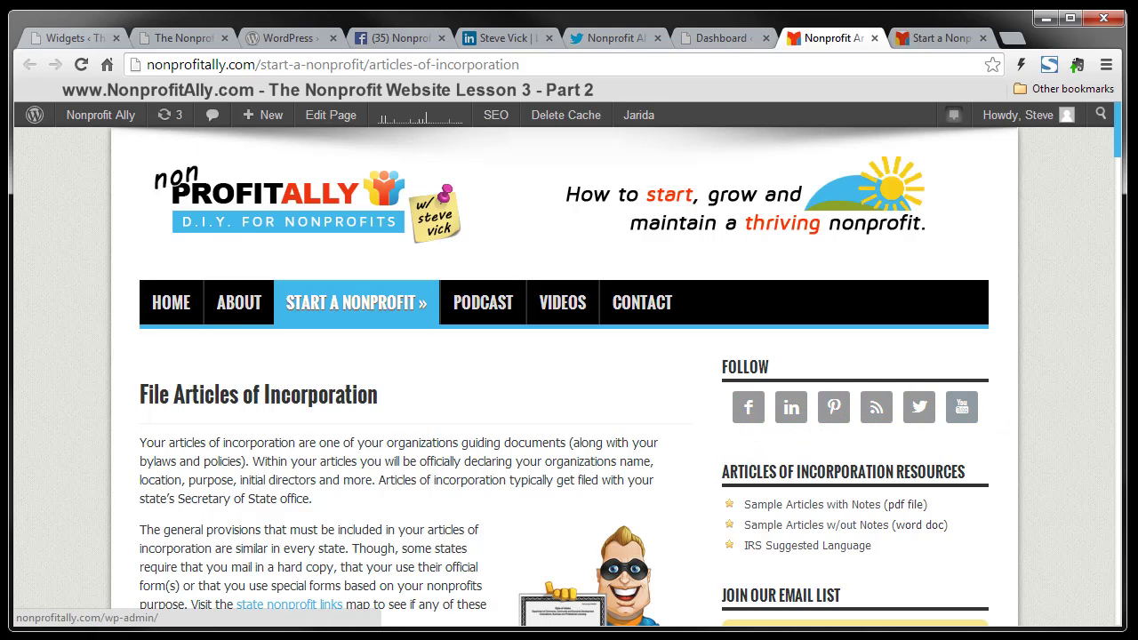
Return to the Nonprofit Website's widget administration and open that site's dashboard
{"action": "left_click", "coordinate": [75, 37]}
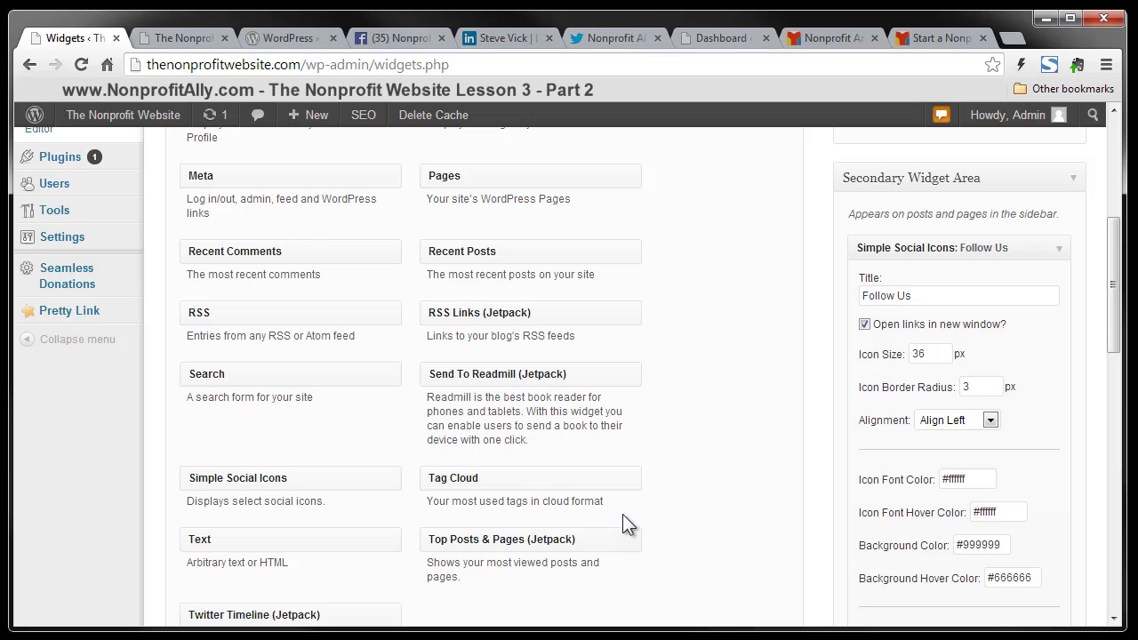
{"action": "scroll", "coordinate": [588, 520], "scroll_direction": "up", "scroll_amount": 5}
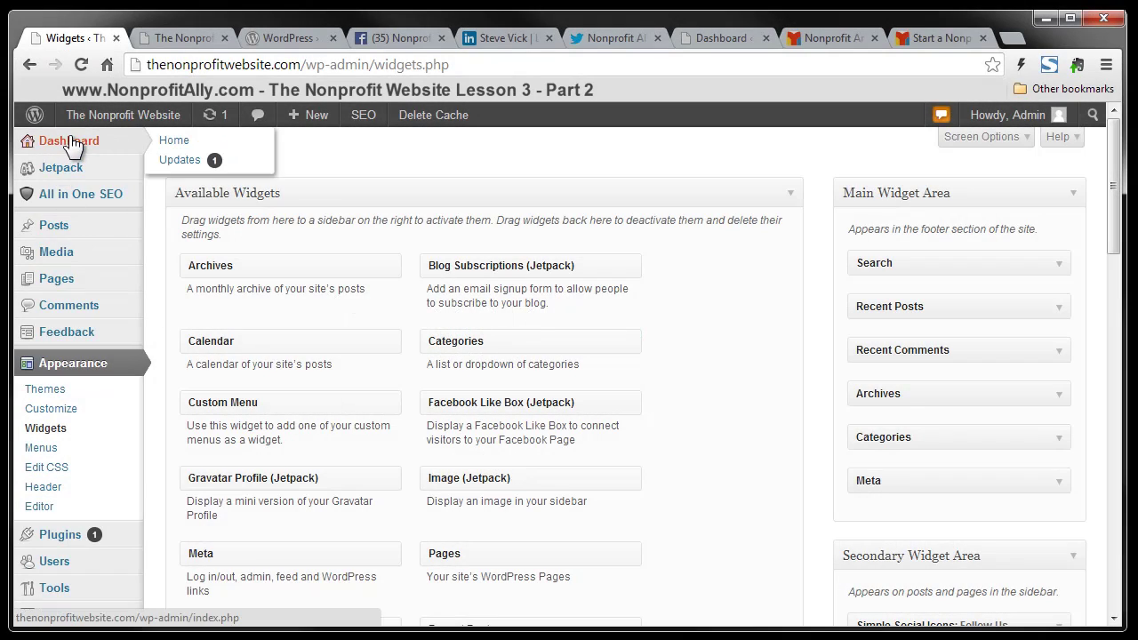
{"action": "left_click", "coordinate": [71, 145]}
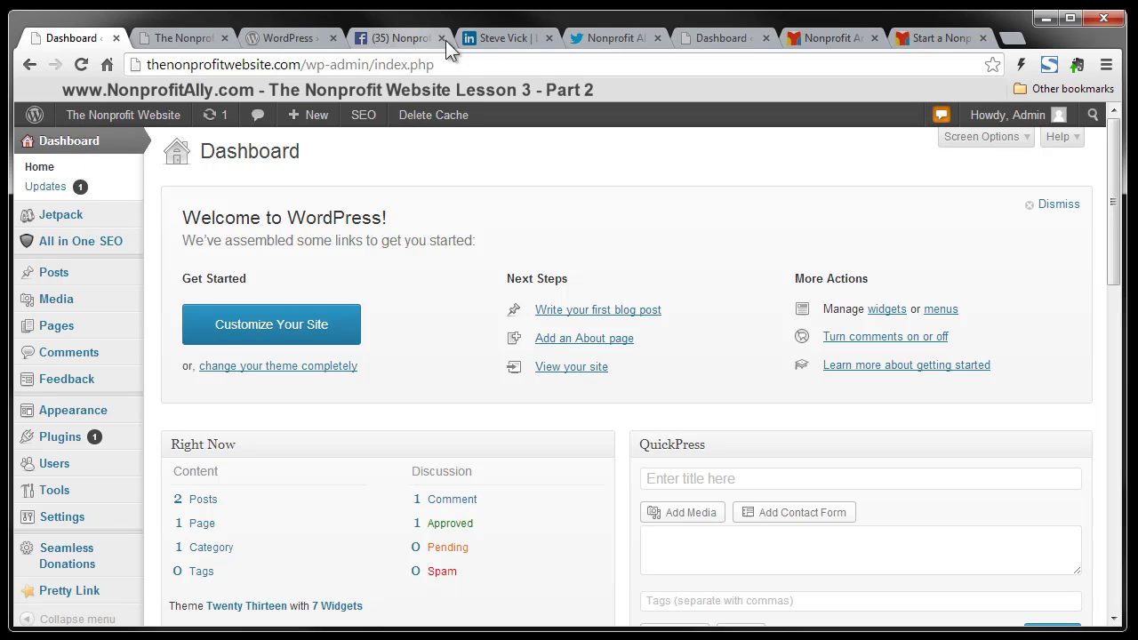
Open the i World Maps list in the Nonprofit Ally admin and highlight the US Map's shortcode
{"action": "left_click", "coordinate": [716, 36]}
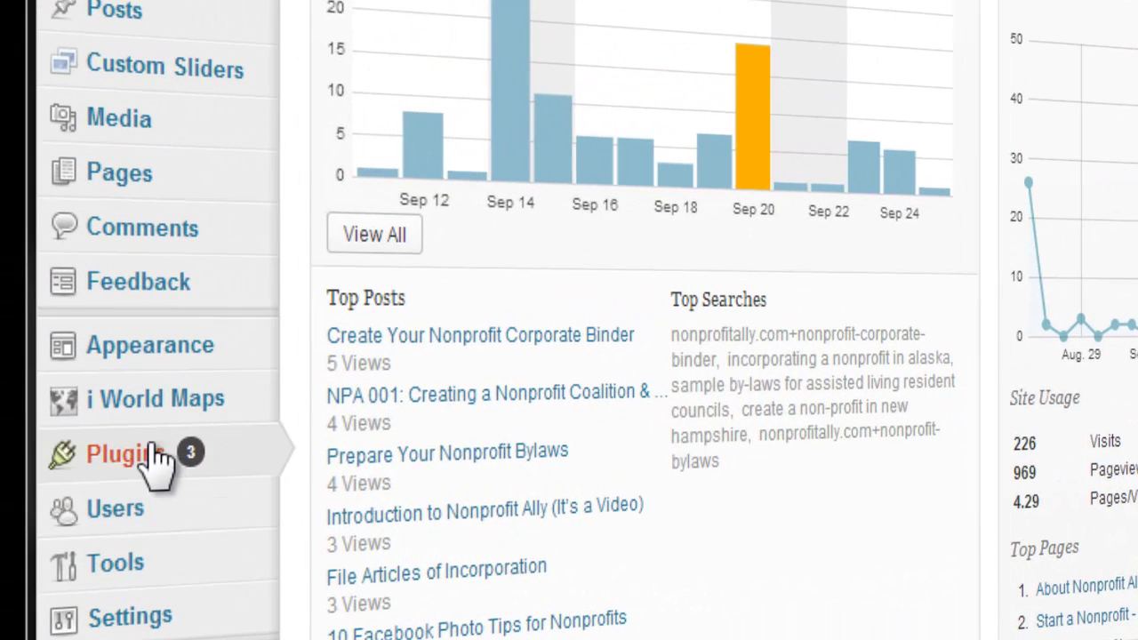
{"action": "mouse_move", "coordinate": [155, 411]}
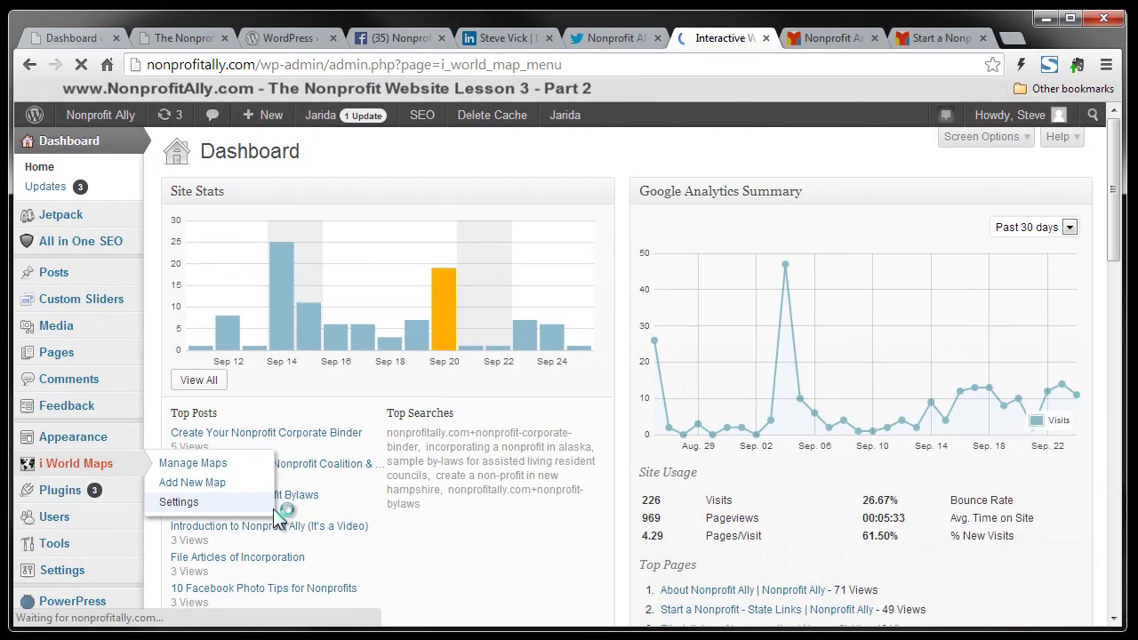
{"action": "left_click", "coordinate": [496, 480]}
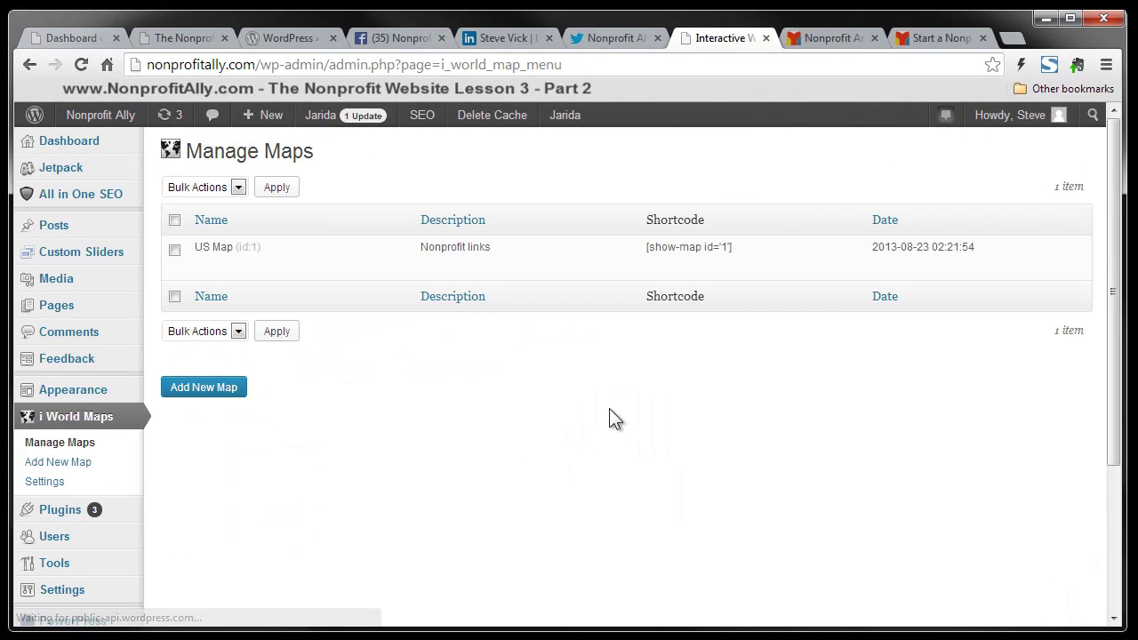
{"action": "mouse_move", "coordinate": [208, 246]}
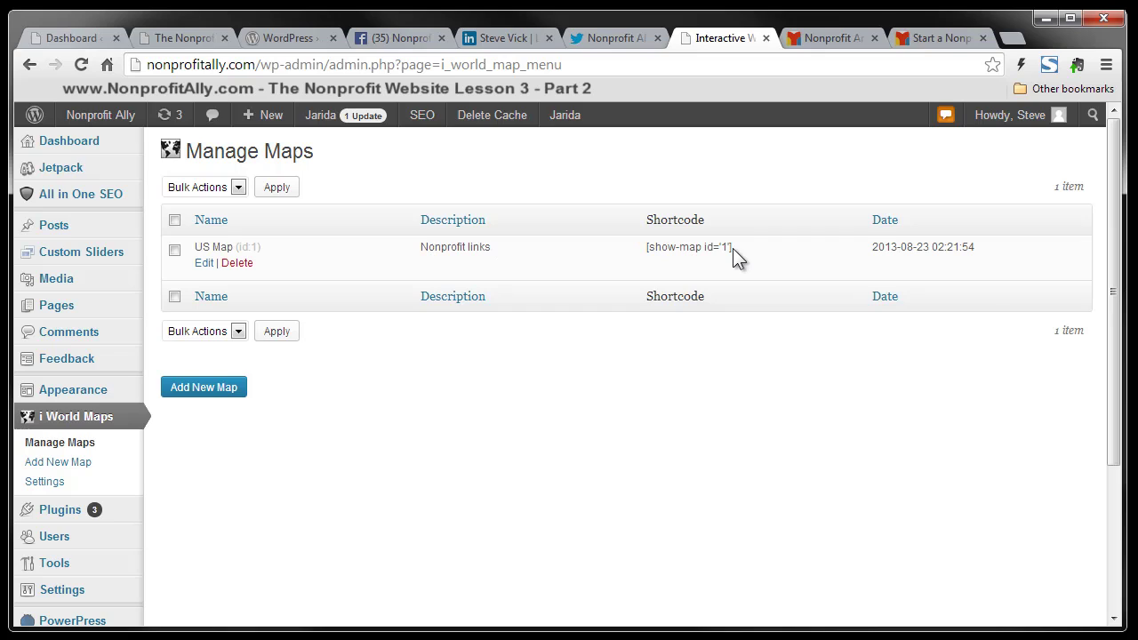
{"action": "left_click_drag", "start_coordinate": [733, 248], "coordinate": [636, 248]}
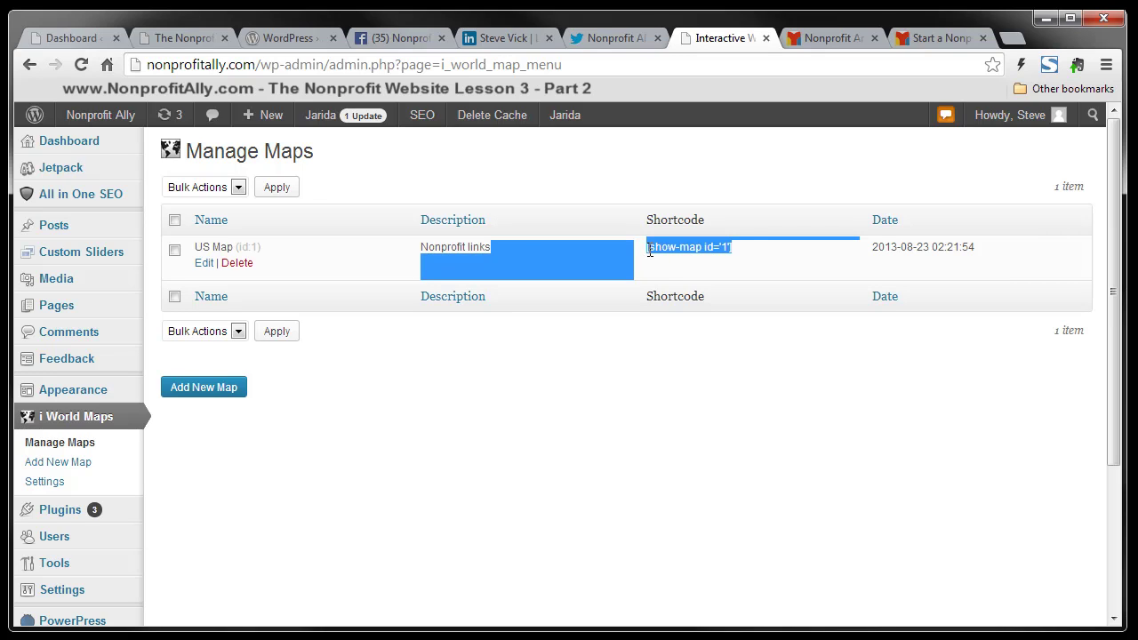
{"action": "left_click", "coordinate": [651, 249]}
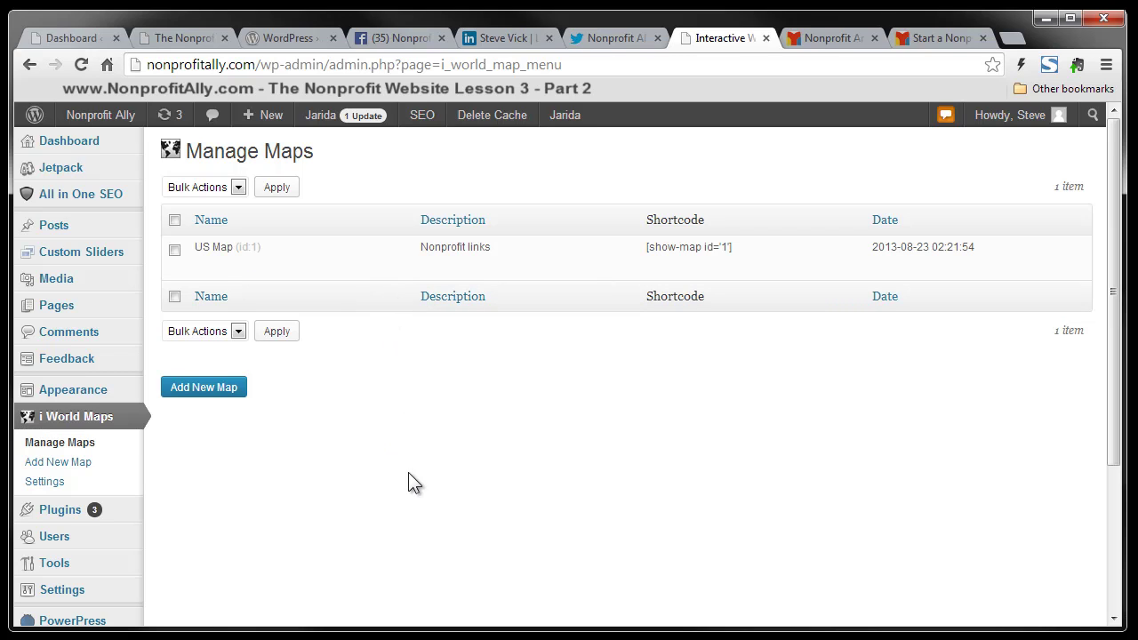
Open the Nonprofit Ally widgets page and look over the widgets in the Primary Normal Widget Area
{"action": "mouse_move", "coordinate": [68, 400]}
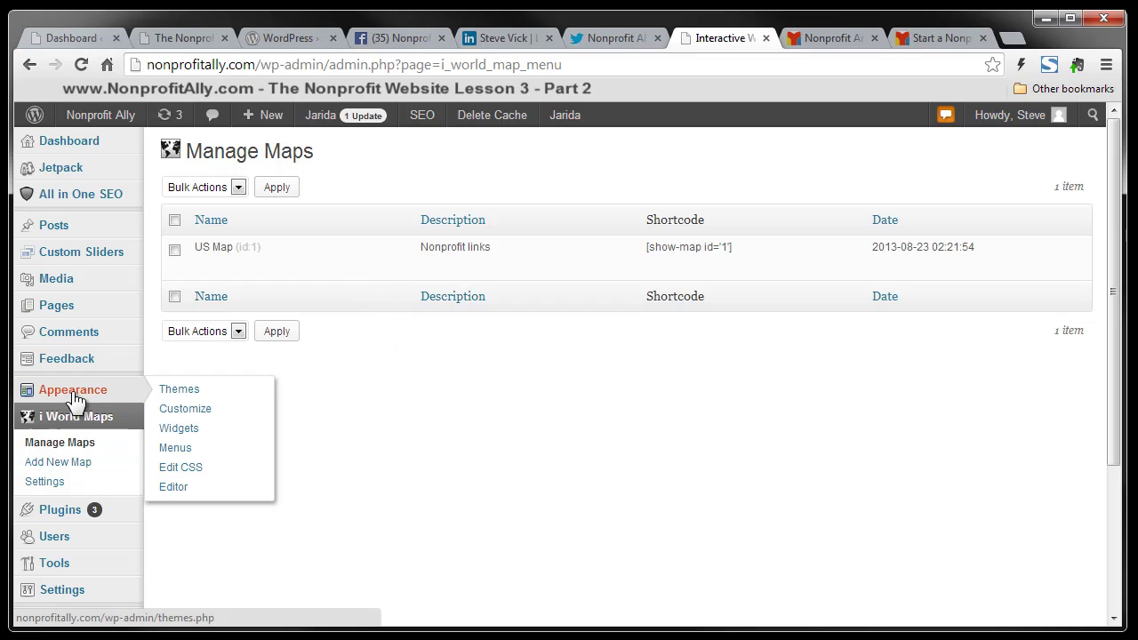
{"action": "left_click", "coordinate": [180, 429]}
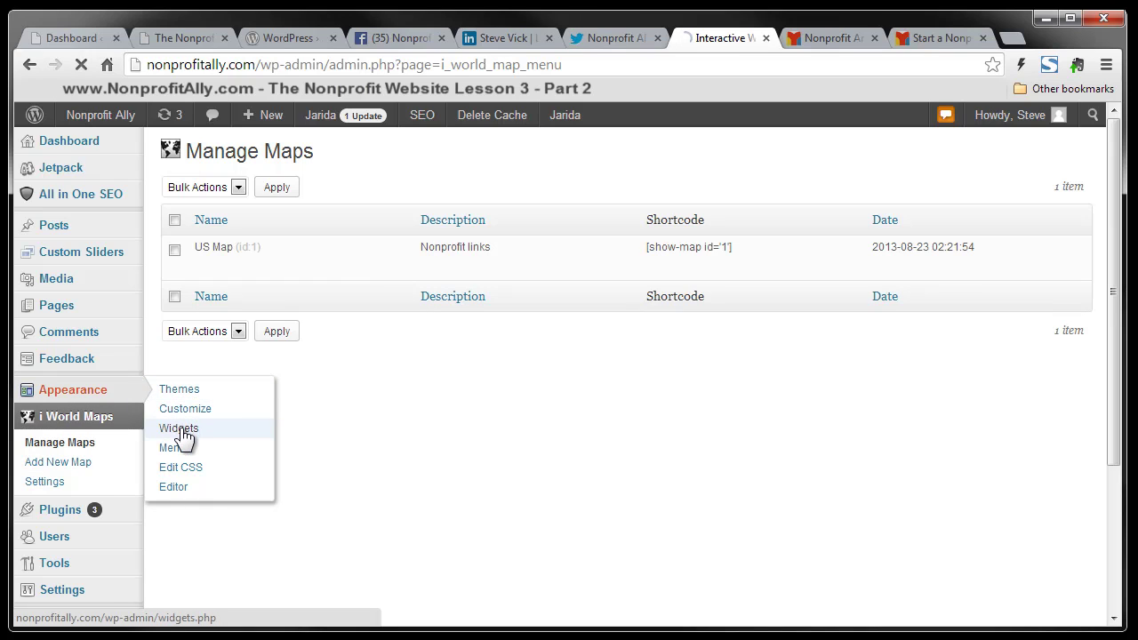
{"action": "left_click", "coordinate": [182, 432]}
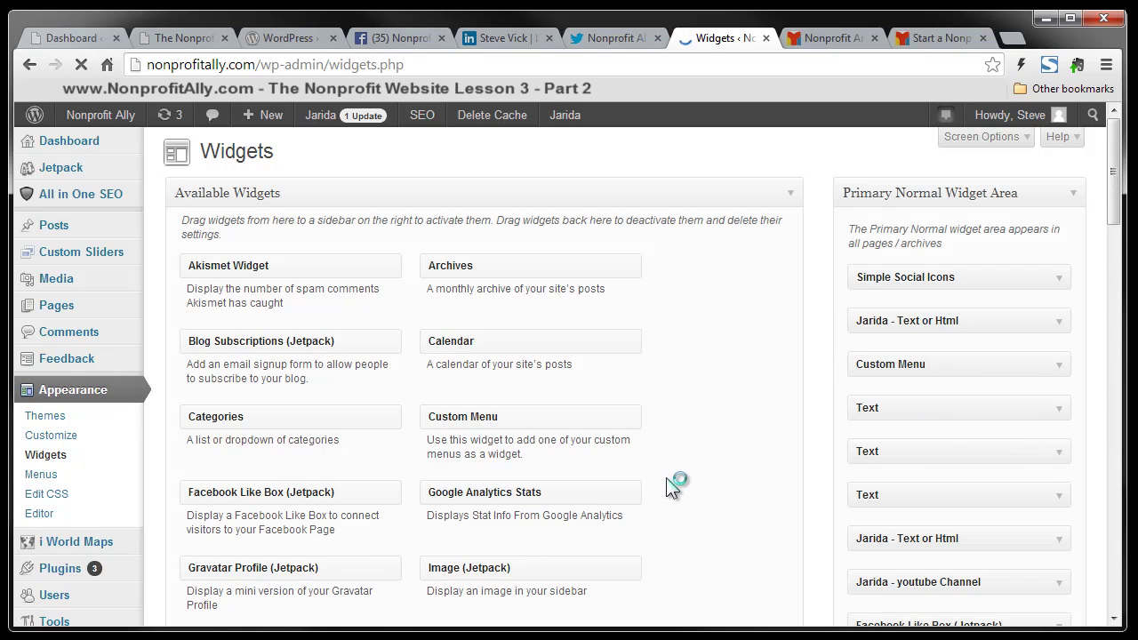
{"action": "scroll", "coordinate": [680, 486], "scroll_direction": "down", "scroll_amount": 1}
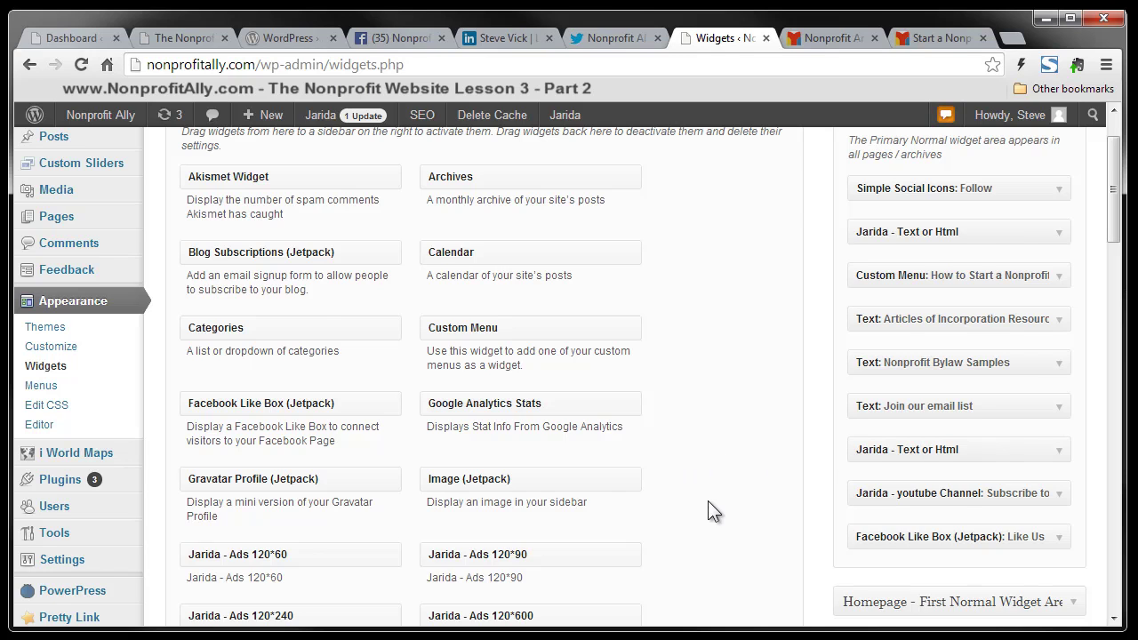
{"action": "scroll", "coordinate": [710, 509], "scroll_direction": "up", "scroll_amount": 1}
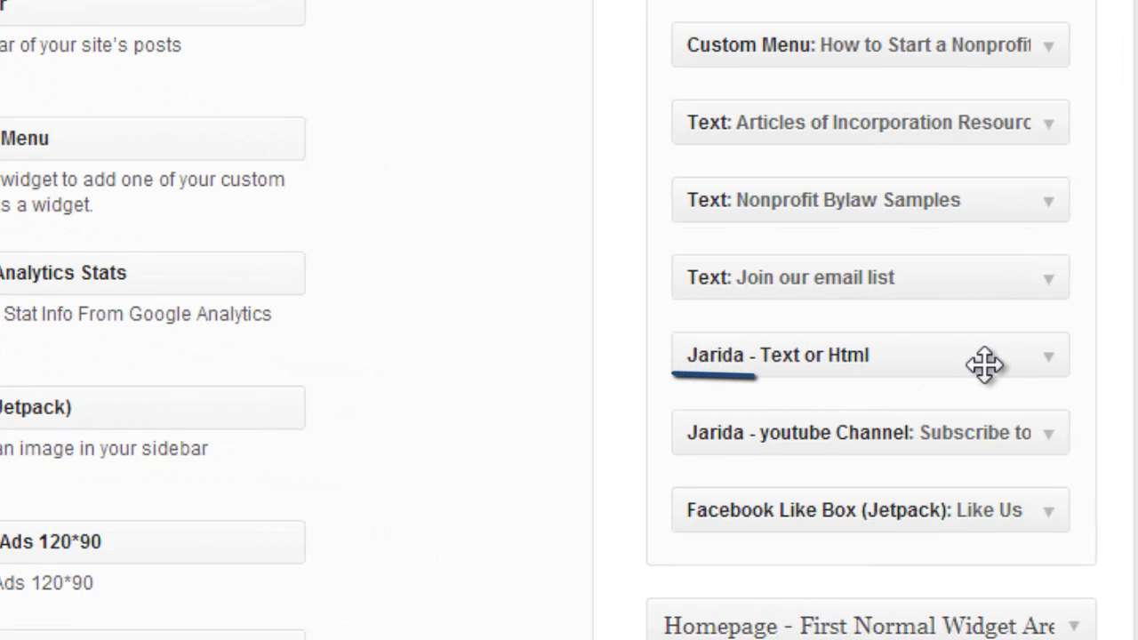
Expand the Jarida - Text or Html widget titled State Nonprofit Links and highlight its map shortcode
{"action": "left_click", "coordinate": [1048, 358]}
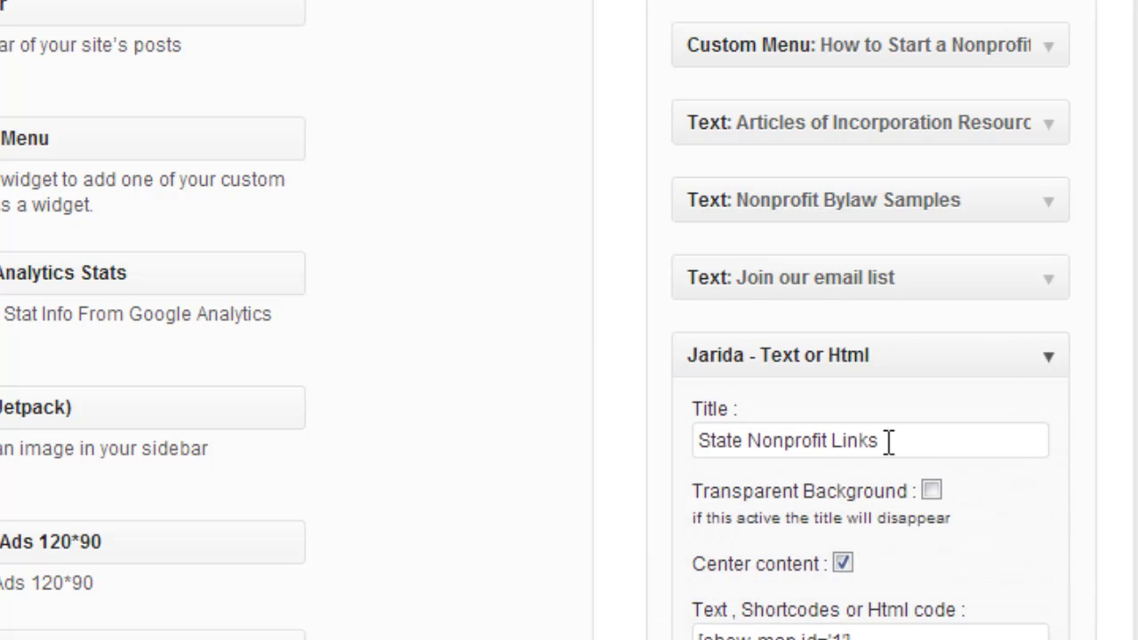
{"action": "scroll", "coordinate": [410, 484], "scroll_direction": "down", "scroll_amount": 3}
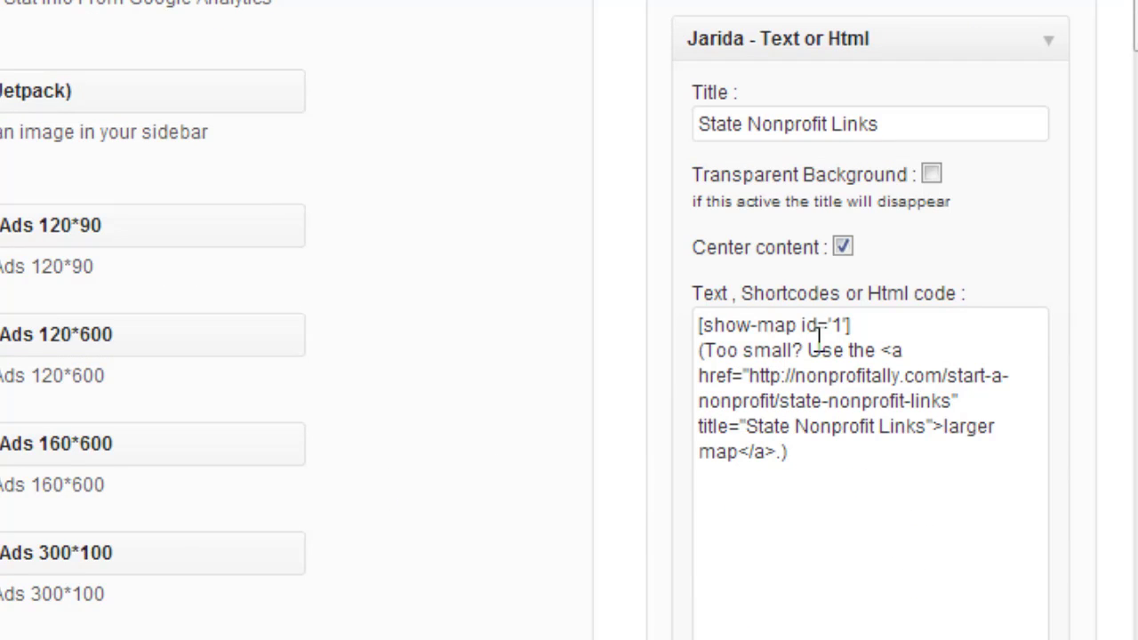
{"action": "left_click_drag", "start_coordinate": [860, 325], "coordinate": [699, 326]}
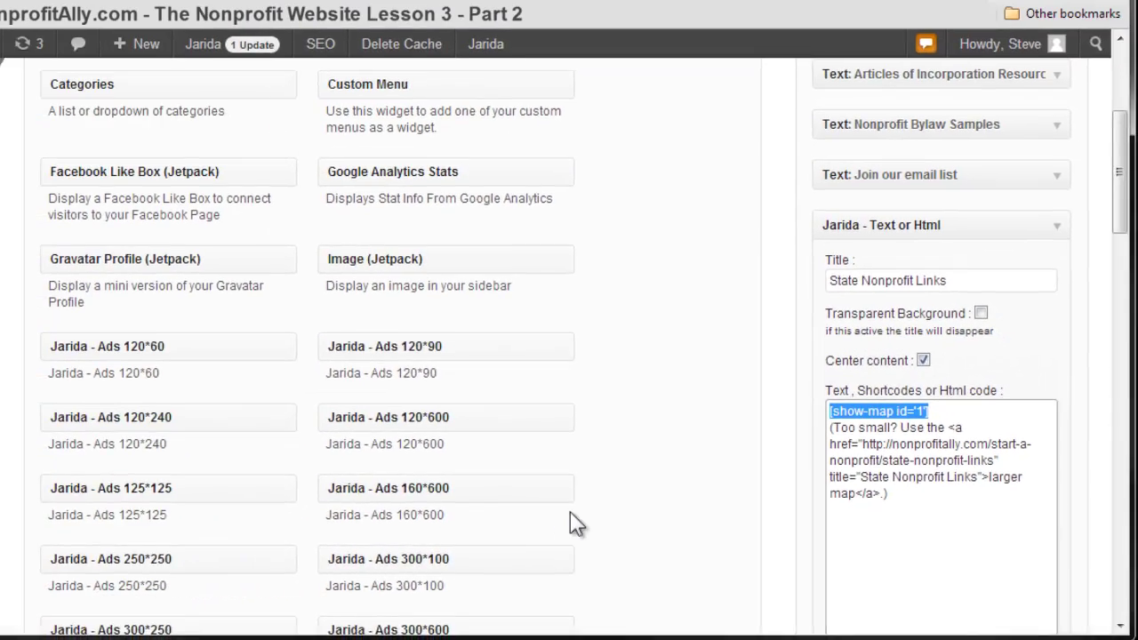
{"action": "left_click", "coordinate": [605, 503]}
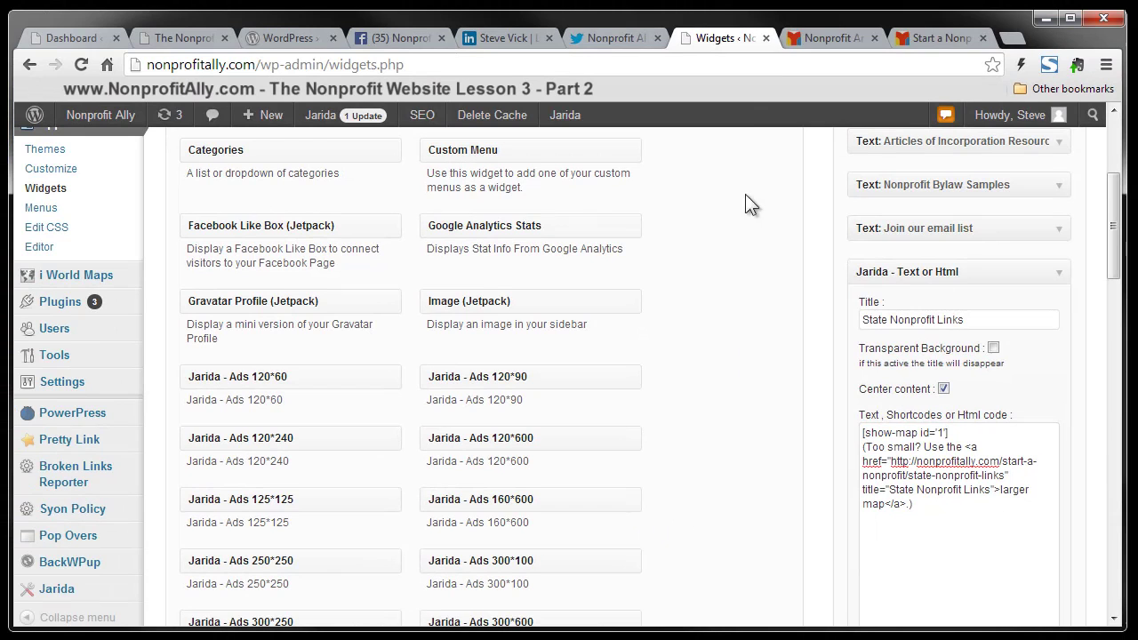
View the State Nonprofit Links map in the sidebar of the File Articles of Incorporation page, and return to the widgets page
{"action": "left_click", "coordinate": [816, 38]}
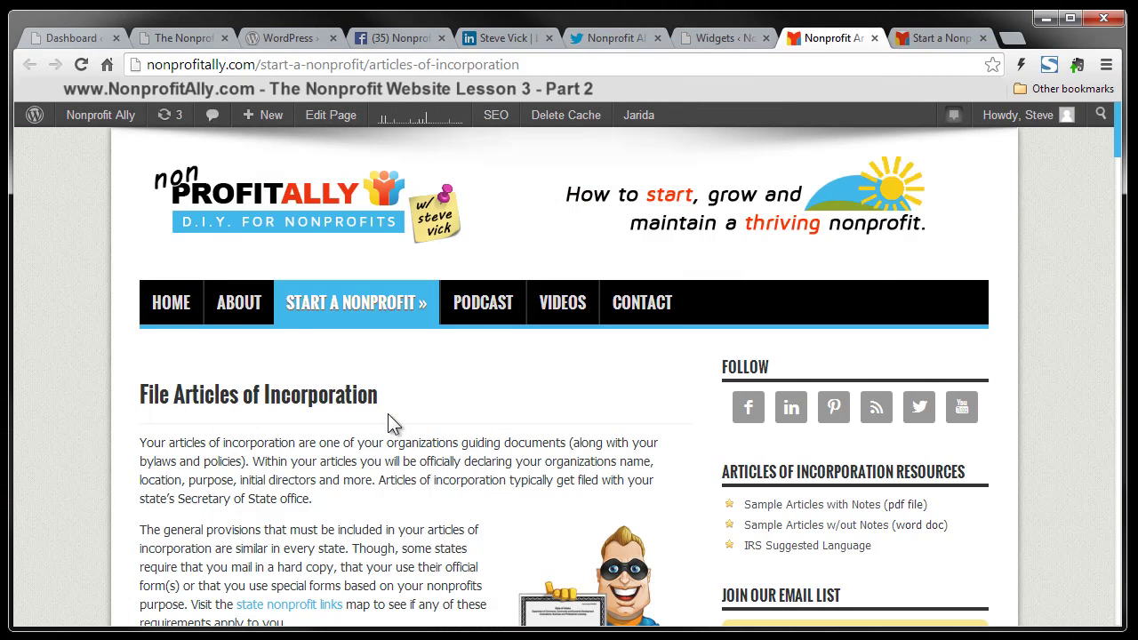
{"action": "scroll", "coordinate": [388, 413], "scroll_direction": "down", "scroll_amount": 5}
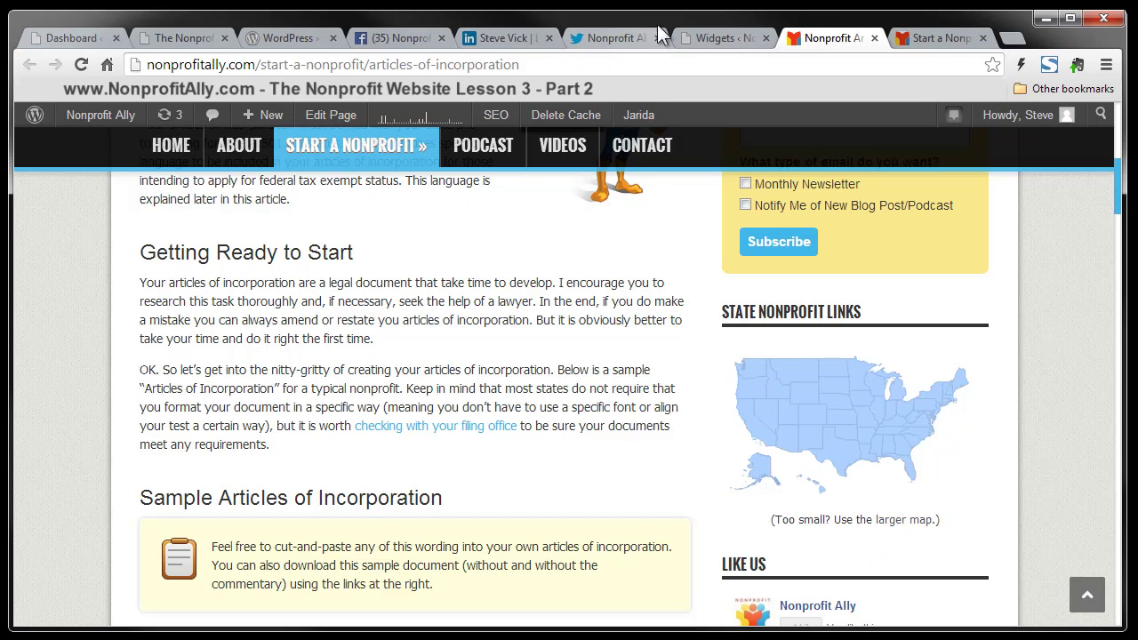
{"action": "left_click", "coordinate": [728, 38]}
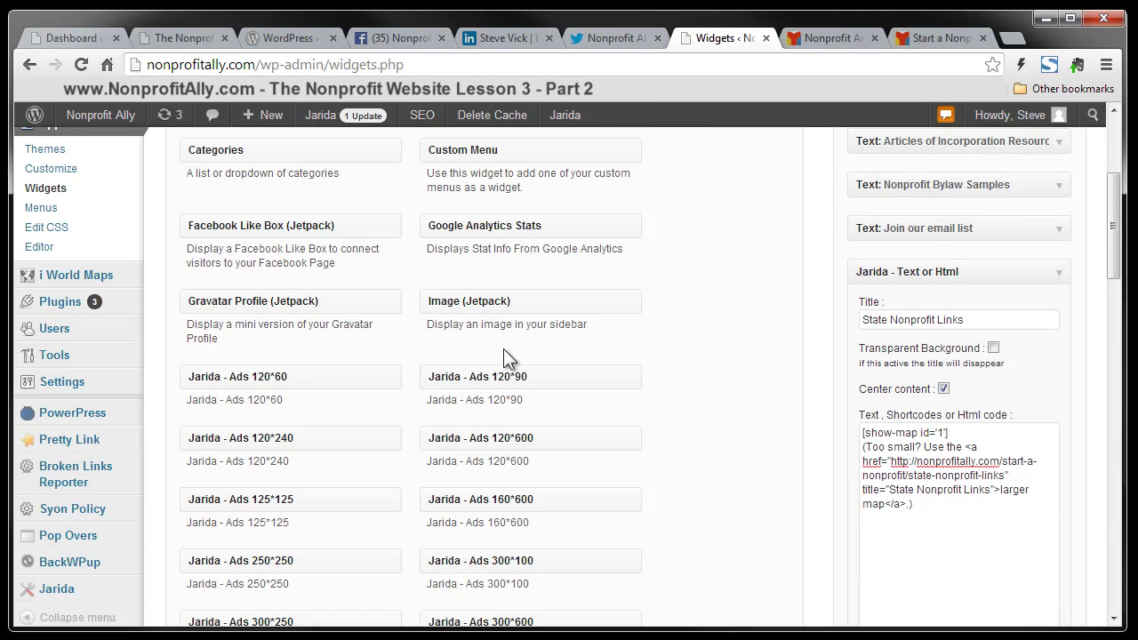
Search the Nonprofit Ally pages for "map" and open the State Nonprofit Links page for editing
{"action": "scroll", "coordinate": [503, 350], "scroll_direction": "up", "scroll_amount": 3}
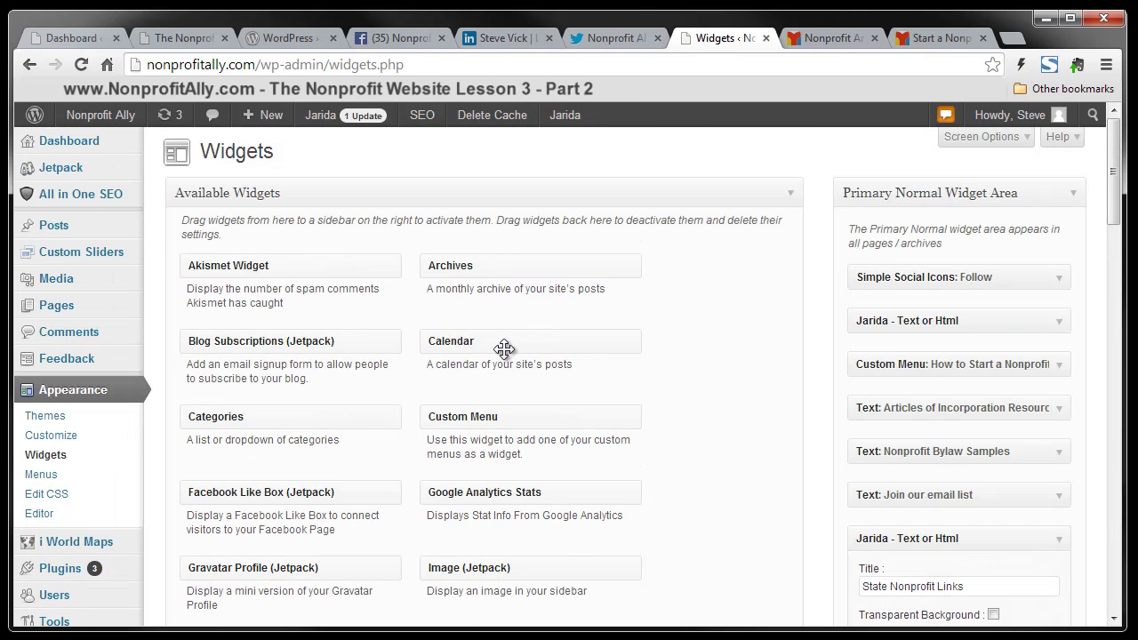
{"action": "left_click", "coordinate": [57, 306]}
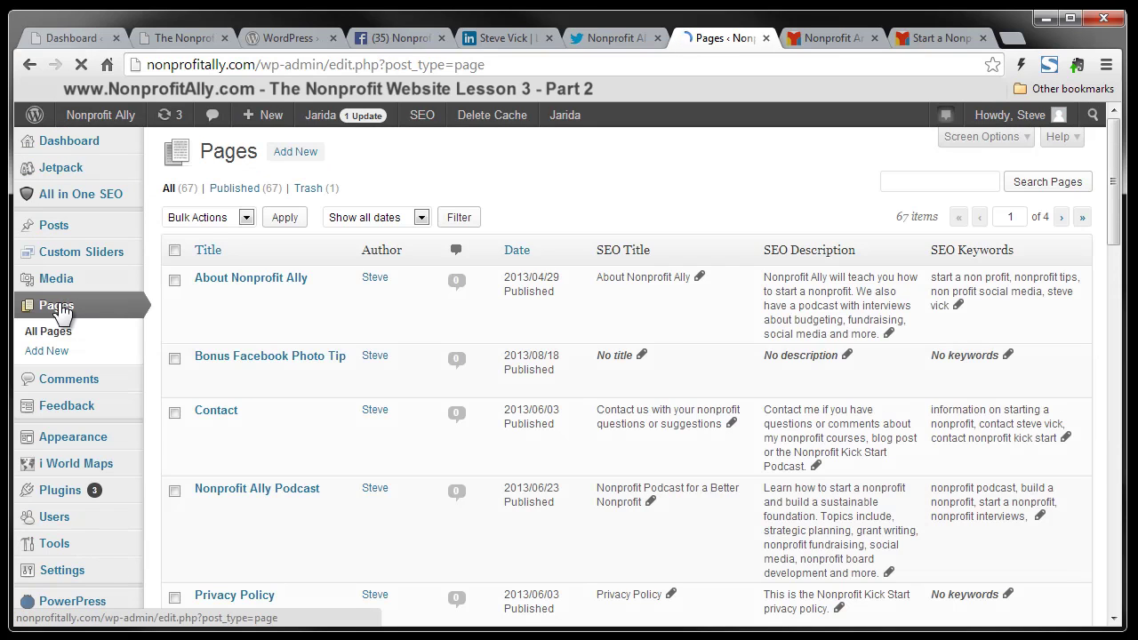
{"action": "left_click", "coordinate": [912, 185]}
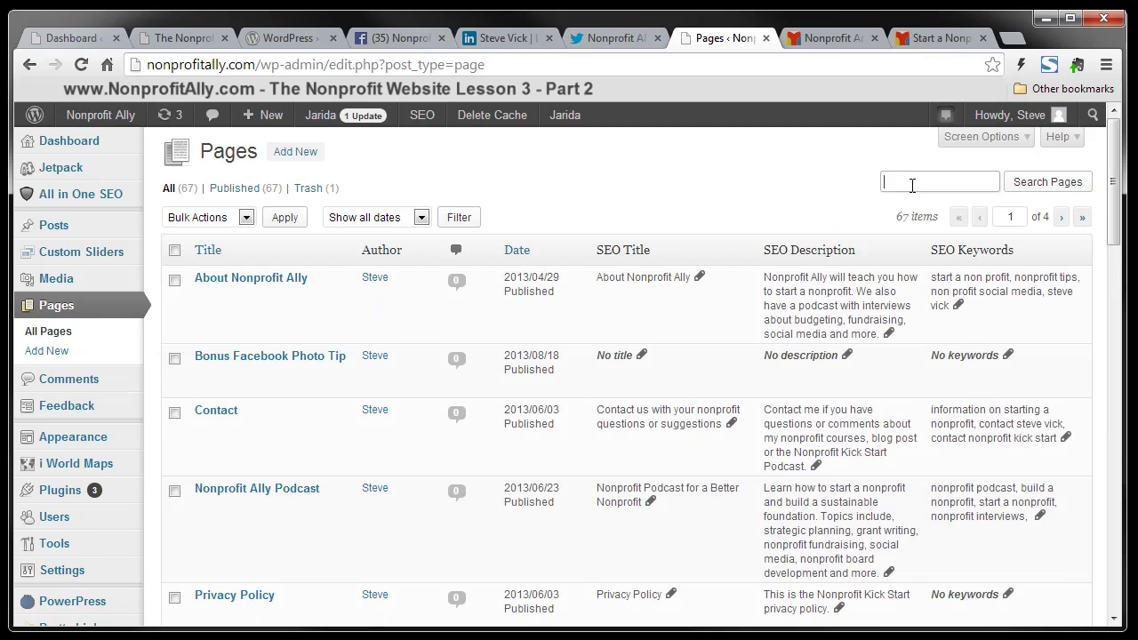
{"action": "type", "text": "m"}
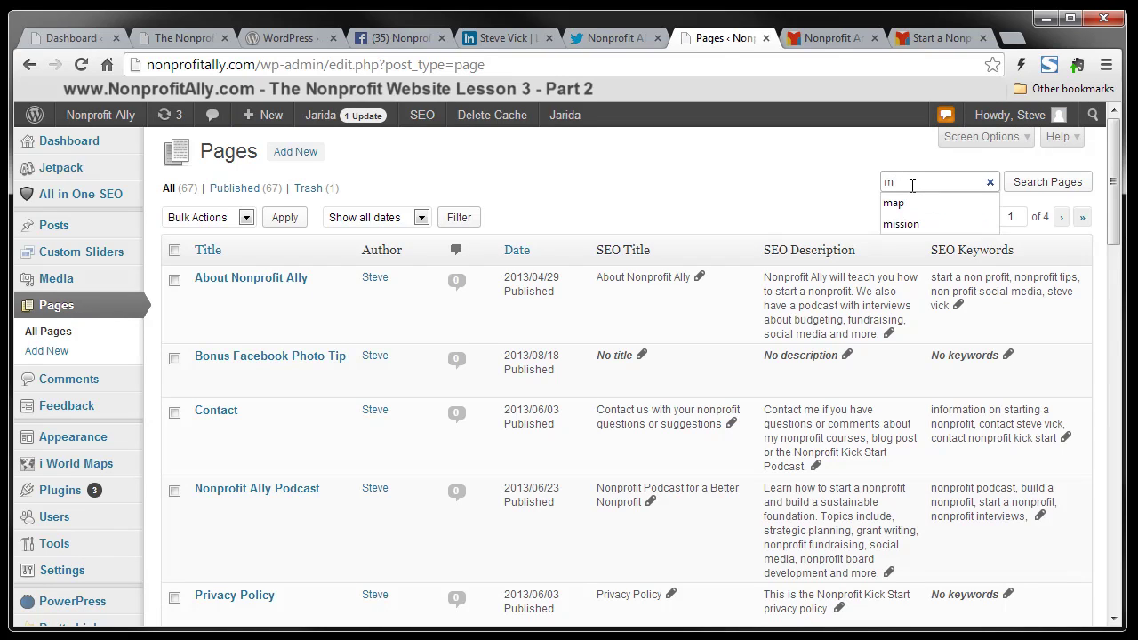
{"action": "type", "text": "ap"}
{"action": "key", "text": "Return"}
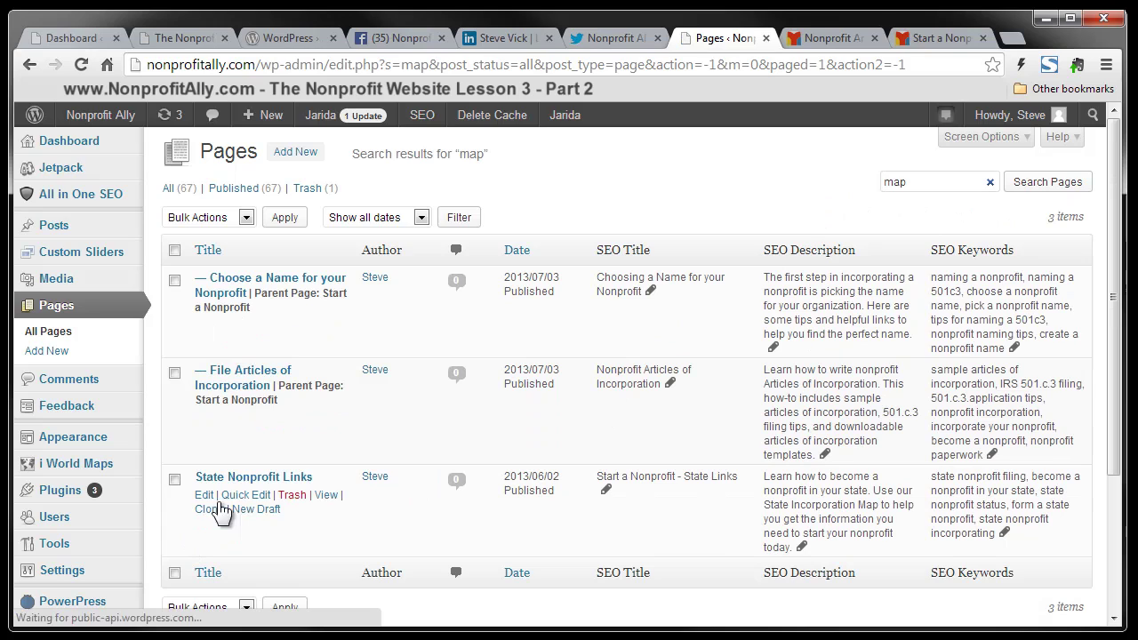
{"action": "left_click", "coordinate": [260, 480]}
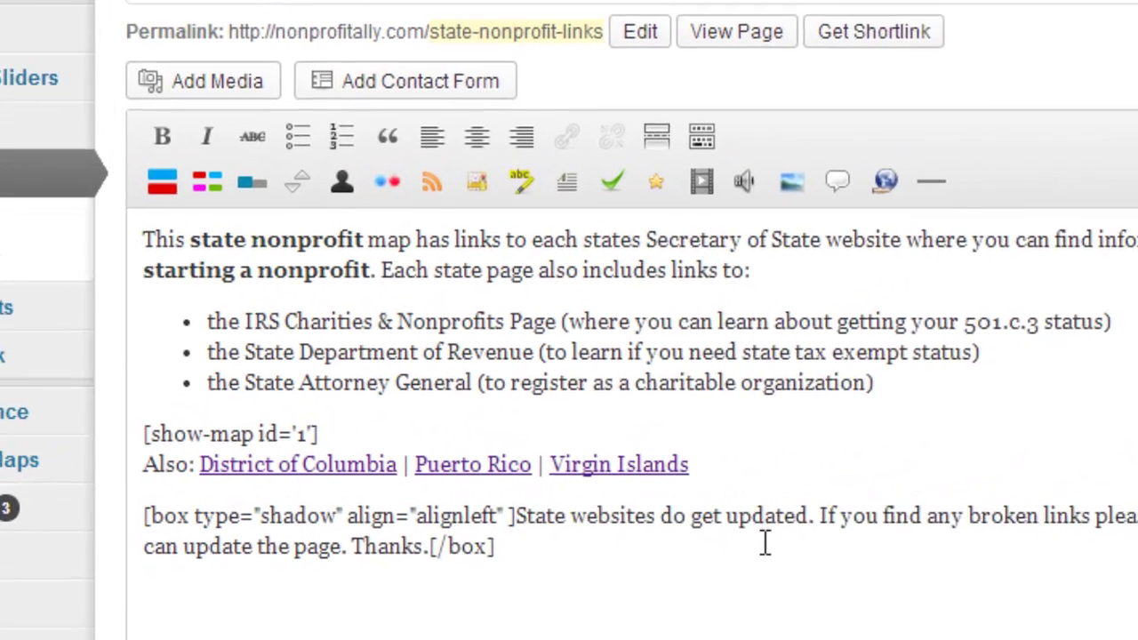
Highlight the [show-map id='1'] shortcode in the page's content to examine where the map is embedded, and clear the selection
{"action": "left_click_drag", "start_coordinate": [325, 435], "coordinate": [133, 425]}
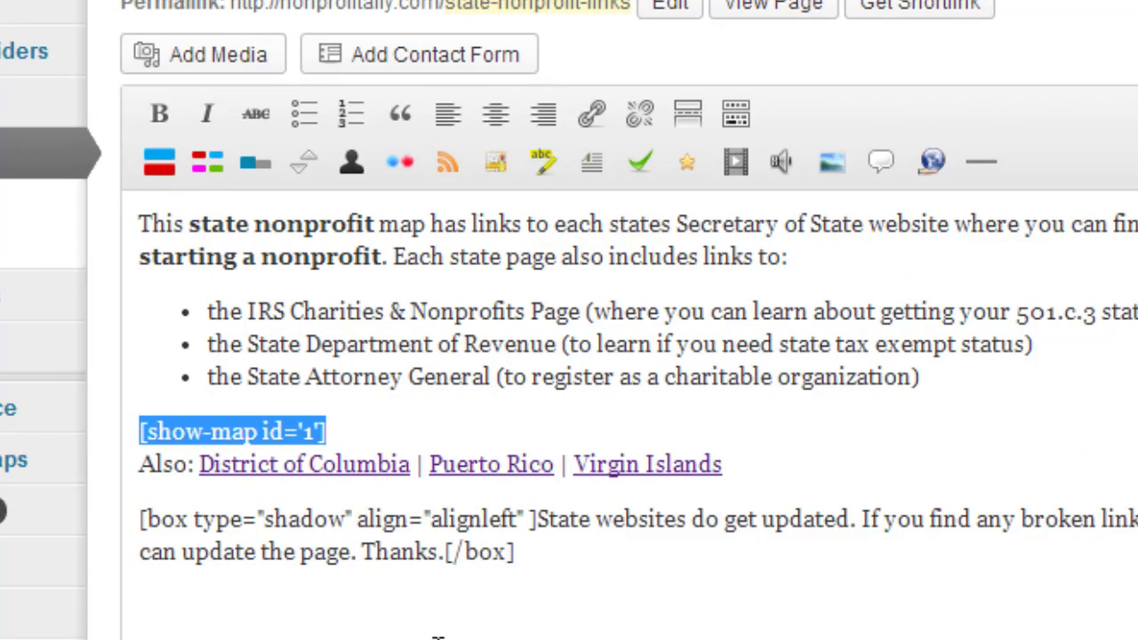
{"action": "left_click", "coordinate": [440, 633]}
{"action": "mouse_move", "coordinate": [57, 470]}
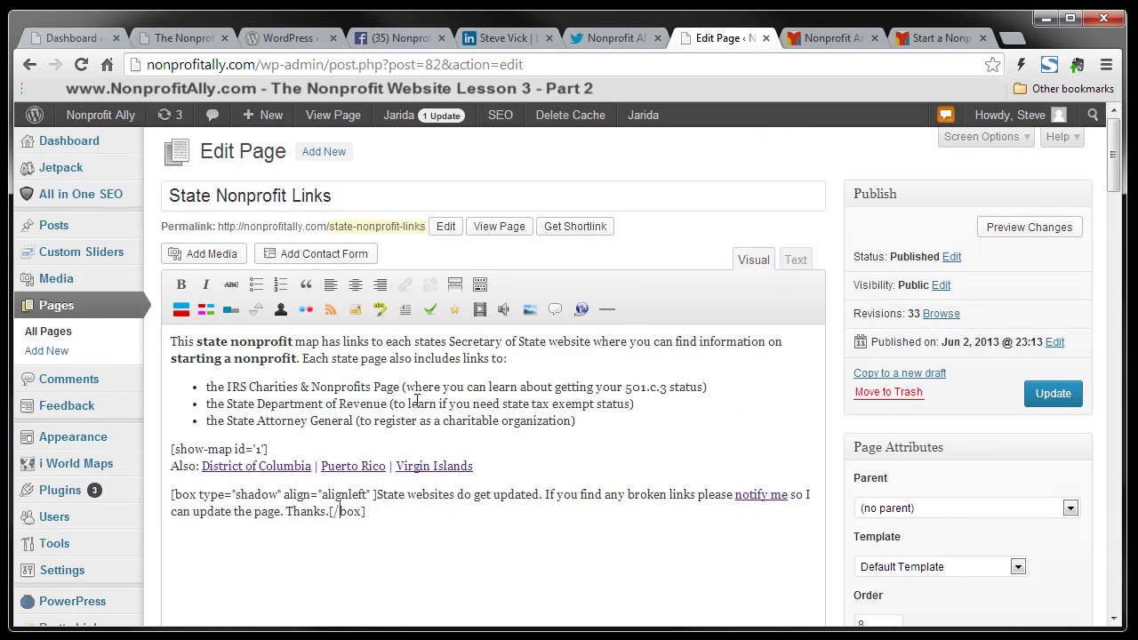
Compare the full-size map on the State Nonprofit Links page with the sidebar map on the Articles of Incorporation page
{"action": "left_click", "coordinate": [937, 39]}
{"action": "scroll", "coordinate": [441, 497], "scroll_direction": "down", "scroll_amount": 3}
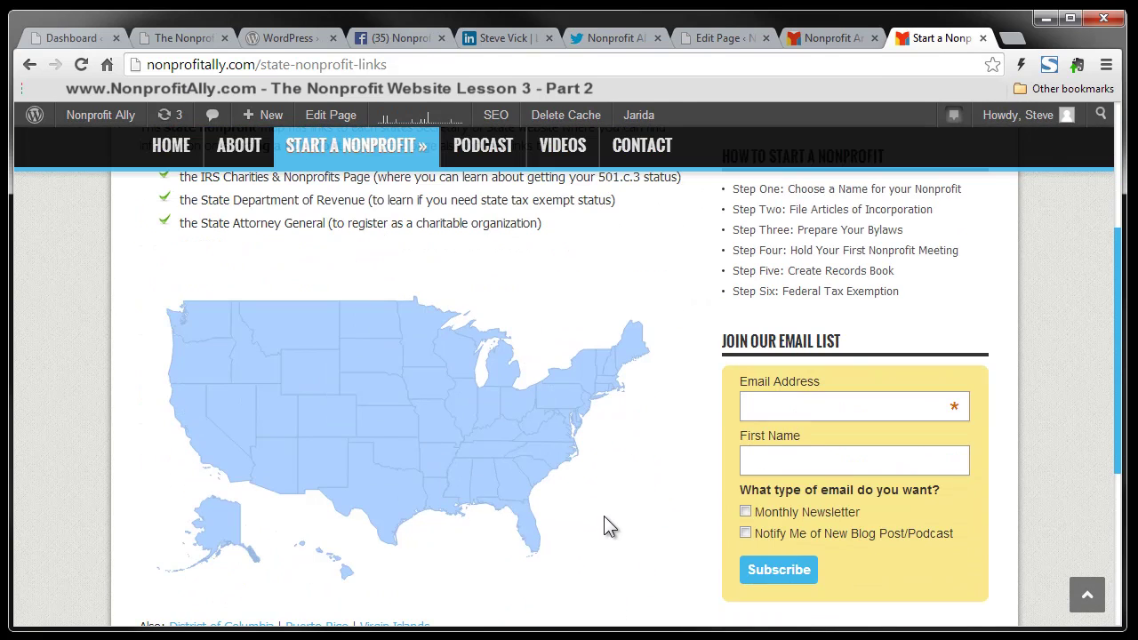
{"action": "left_click", "coordinate": [811, 38]}
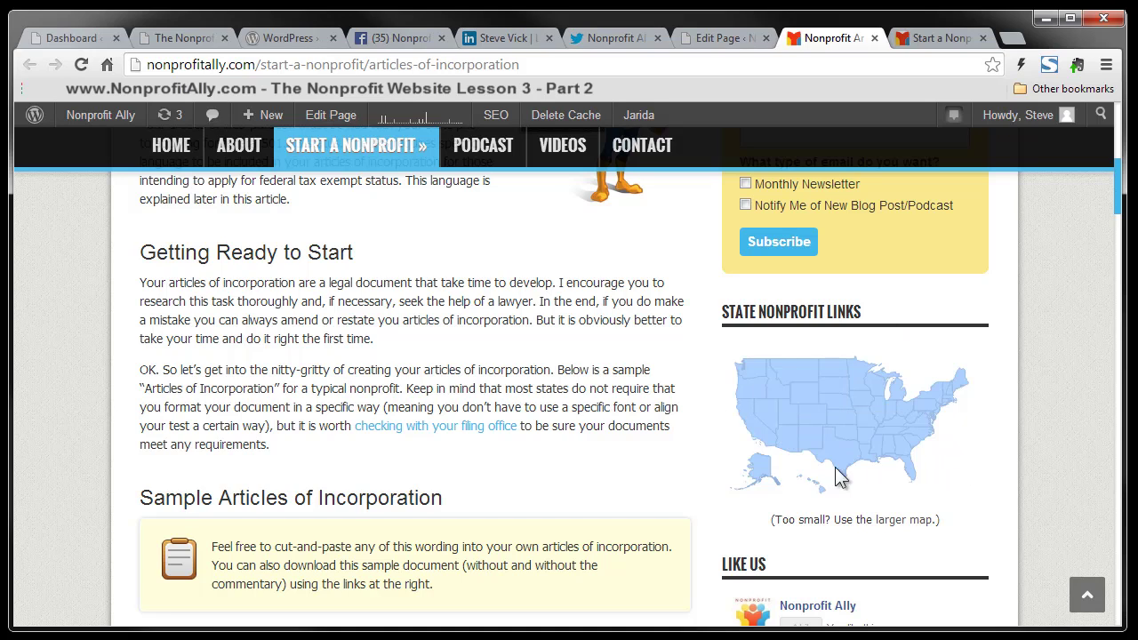
{"action": "left_click", "coordinate": [945, 35]}
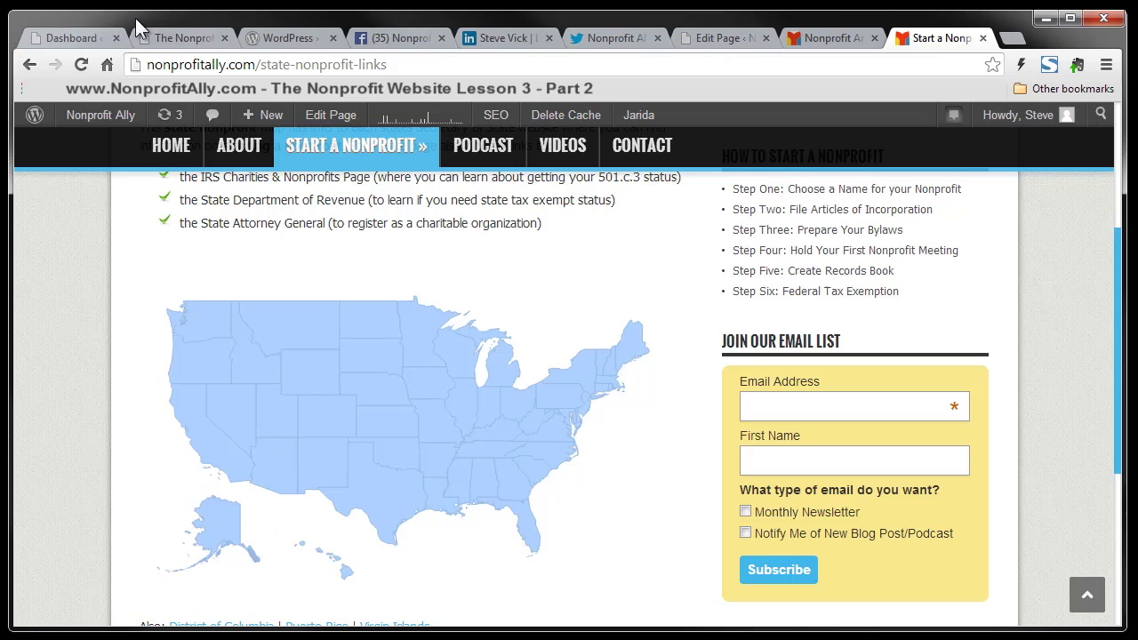
Switch to The Nonprofit Website's dashboard and open the Seamless Donations plugin's settings
{"action": "left_click", "coordinate": [85, 40]}
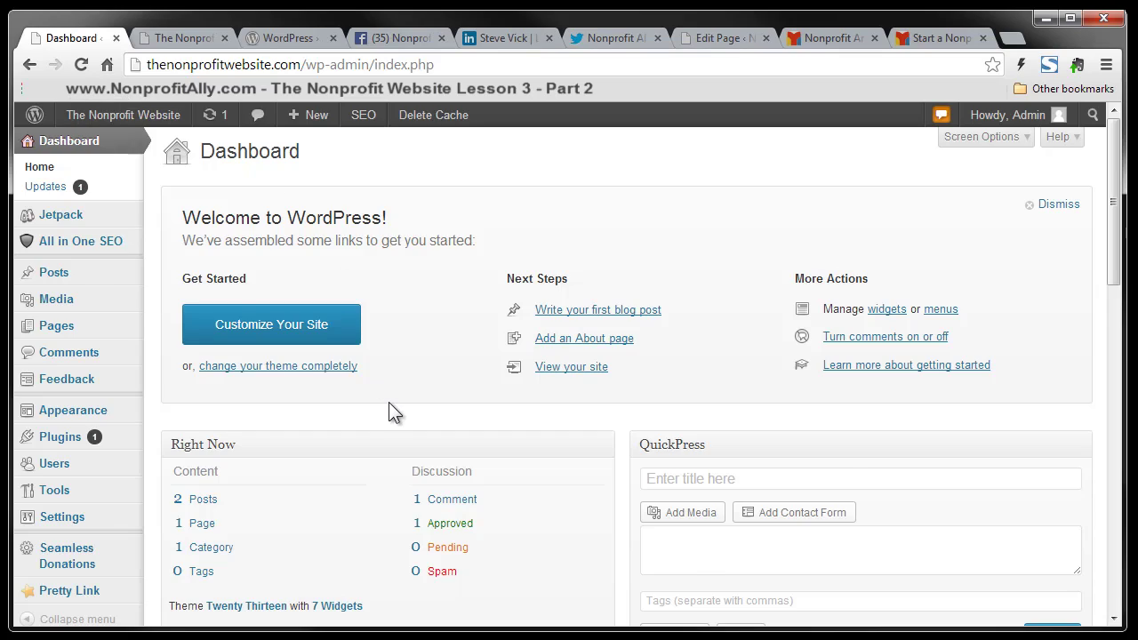
{"action": "scroll", "coordinate": [388, 402], "scroll_direction": "down", "scroll_amount": 2}
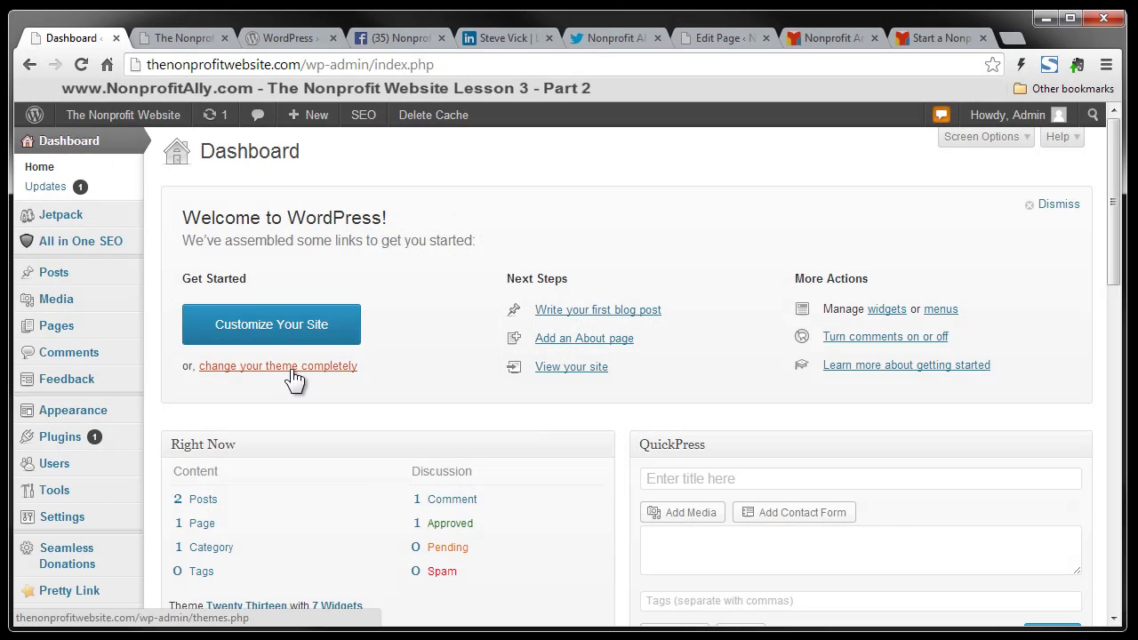
{"action": "scroll", "coordinate": [291, 370], "scroll_direction": "down", "scroll_amount": 1}
{"action": "mouse_move", "coordinate": [78, 493]}
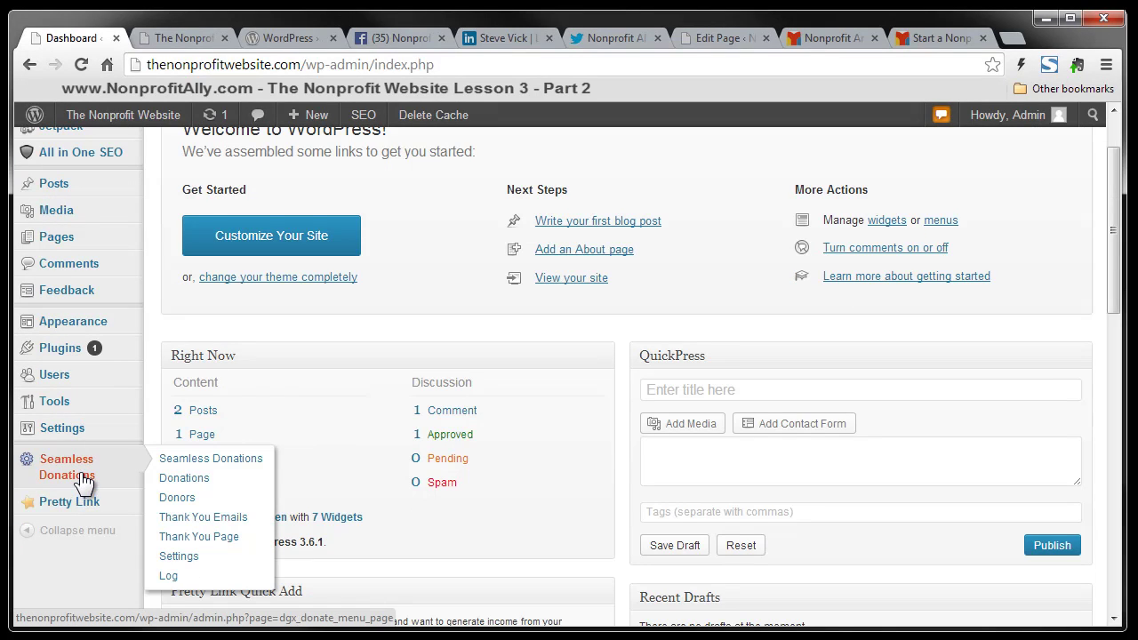
{"action": "left_click", "coordinate": [85, 481]}
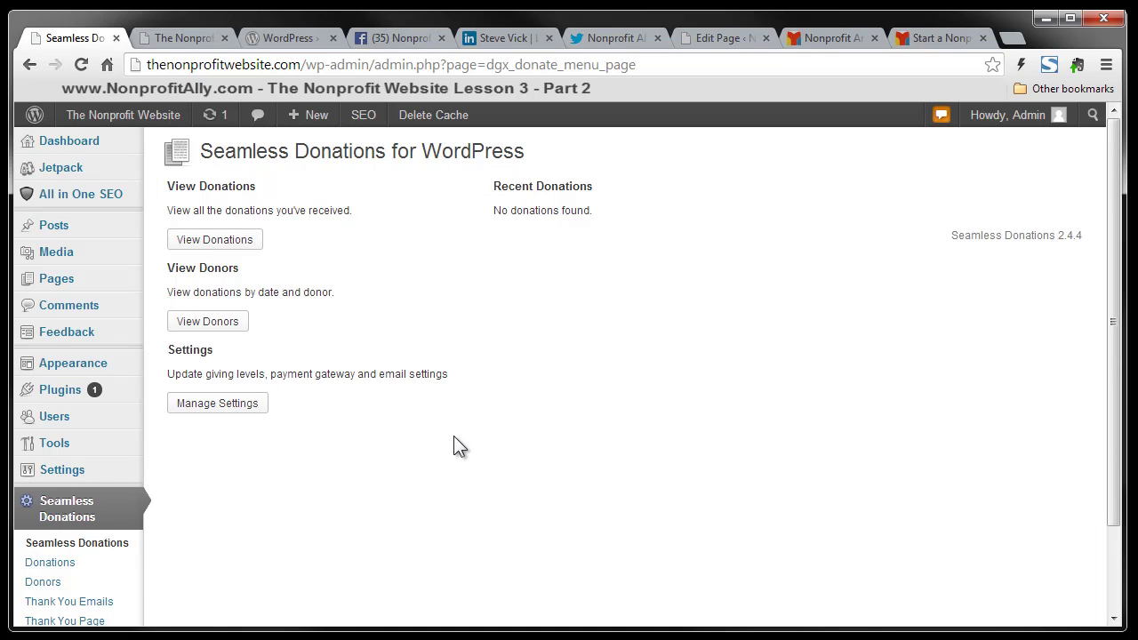
{"action": "scroll", "coordinate": [453, 436], "scroll_direction": "down", "scroll_amount": 2}
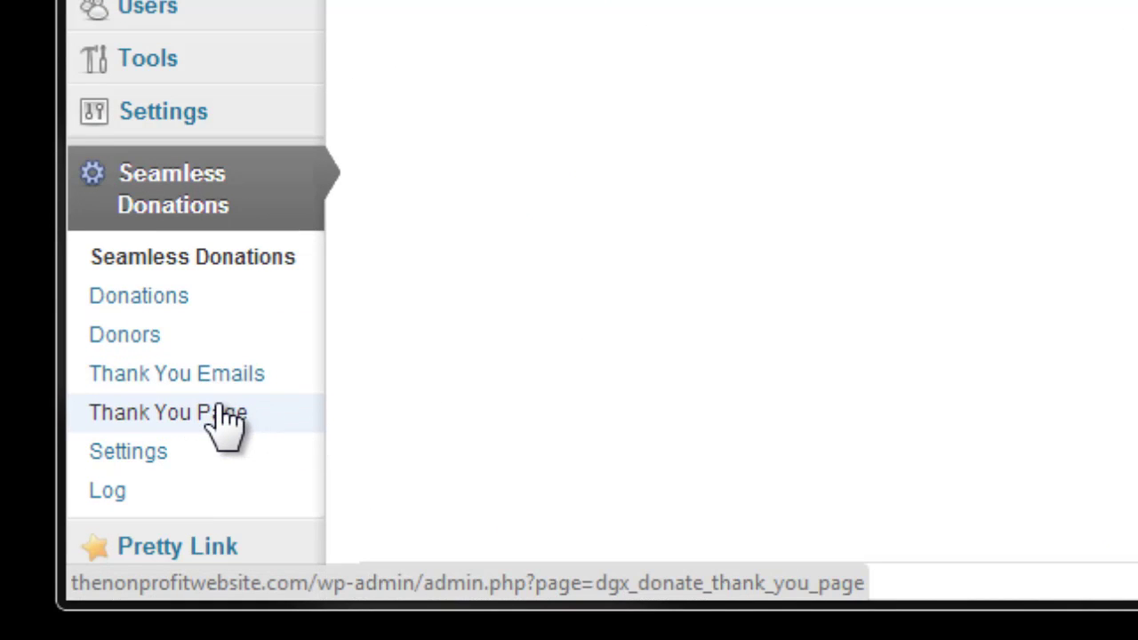
{"action": "left_click", "coordinate": [136, 453]}
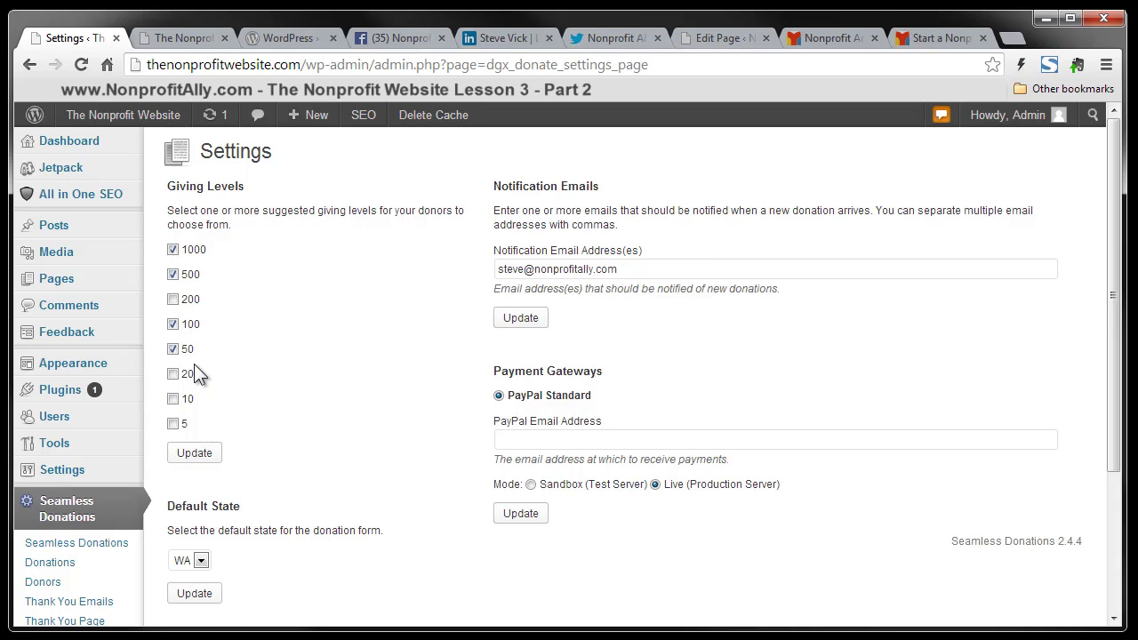
Set the donation form's default state to AK
{"action": "scroll", "coordinate": [359, 423], "scroll_direction": "down", "scroll_amount": 1}
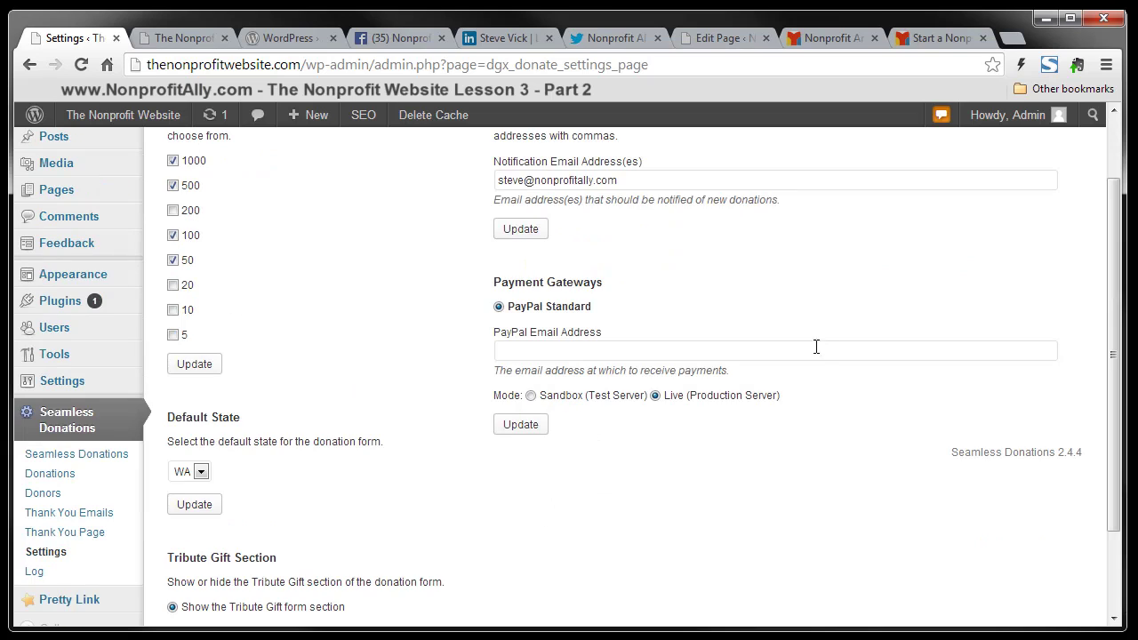
{"action": "left_click", "coordinate": [203, 474]}
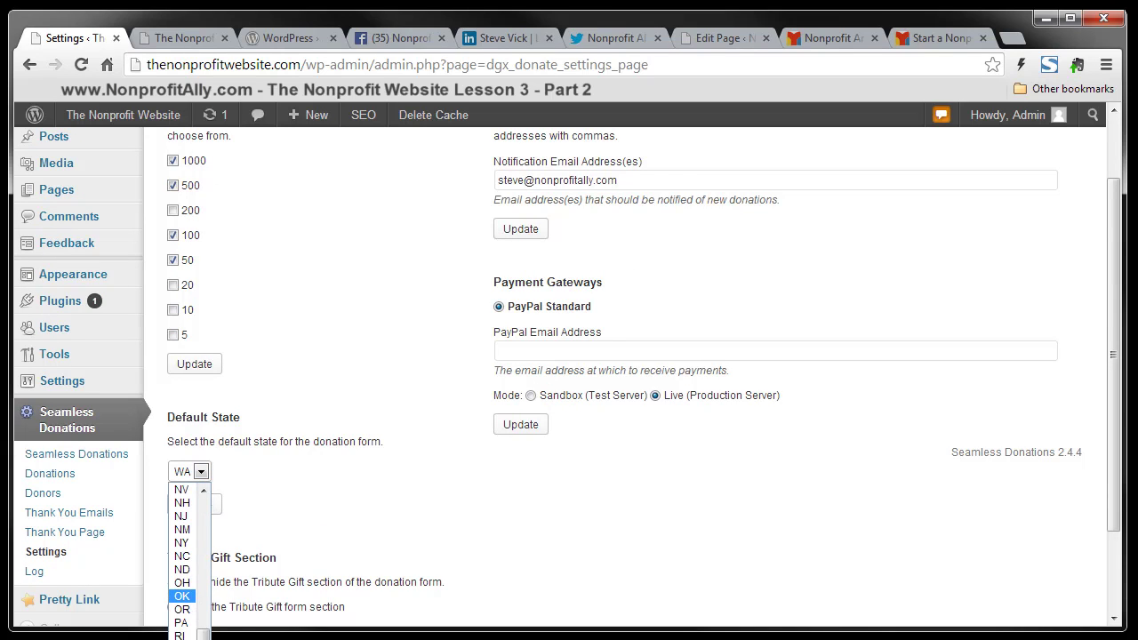
{"action": "left_click", "coordinate": [203, 582]}
{"action": "scroll", "coordinate": [189, 560], "scroll_direction": "up", "scroll_amount": 5}
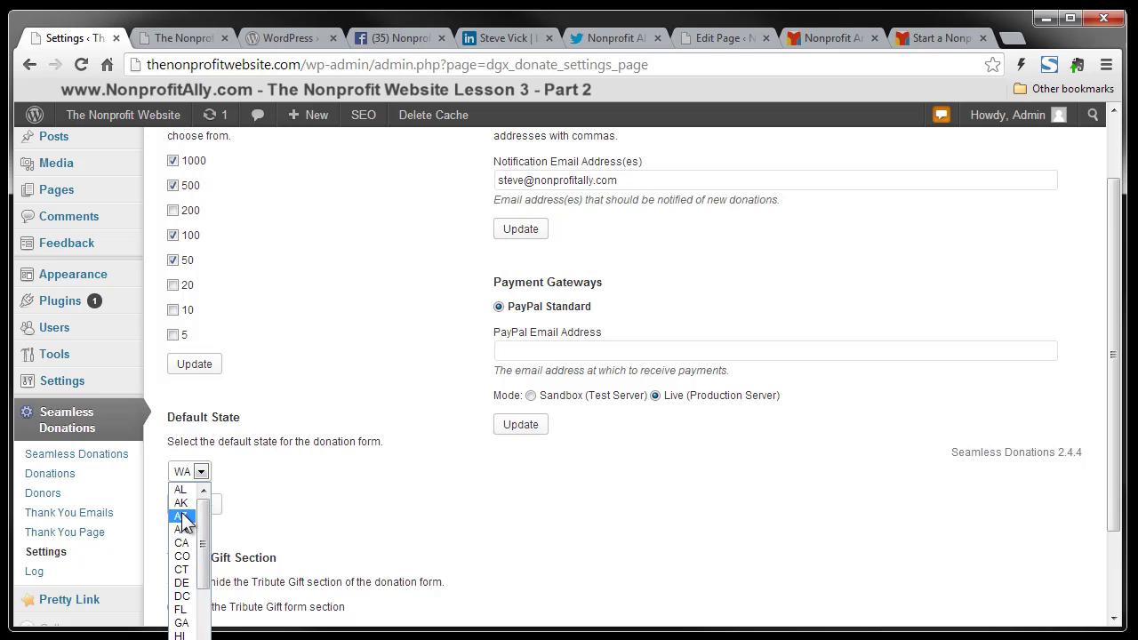
{"action": "left_click", "coordinate": [183, 504]}
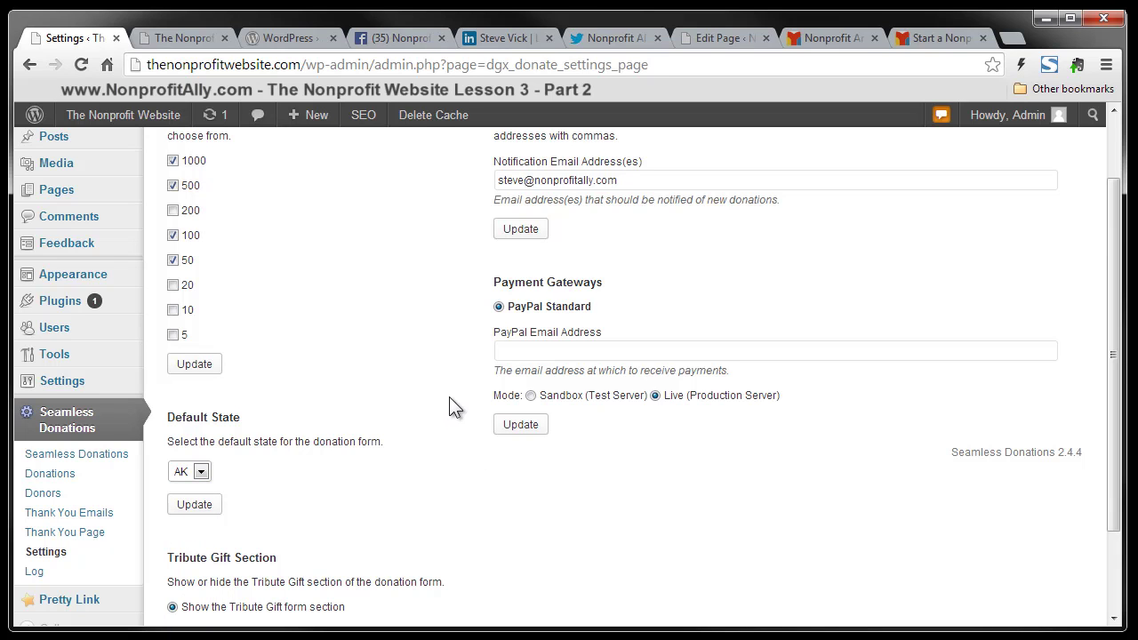
Fill in the PayPal email address that receives the donations and save the payment gateway settings
{"action": "scroll", "coordinate": [452, 427], "scroll_direction": "down", "scroll_amount": 3}
{"action": "scroll", "coordinate": [463, 482], "scroll_direction": "up", "scroll_amount": 2}
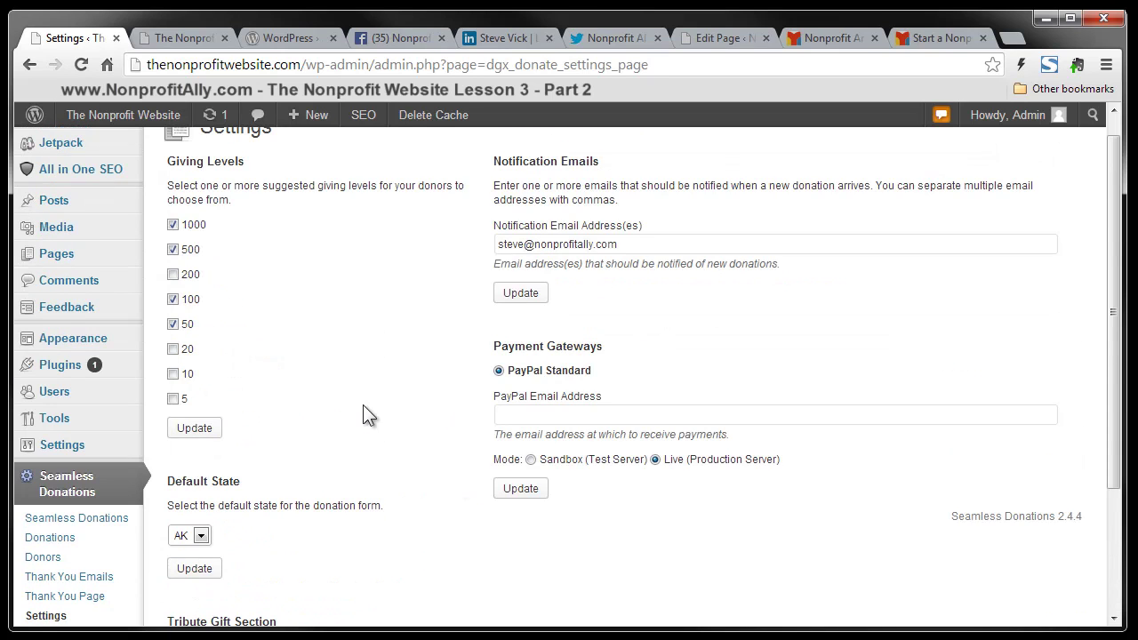
{"action": "left_click", "coordinate": [540, 414]}
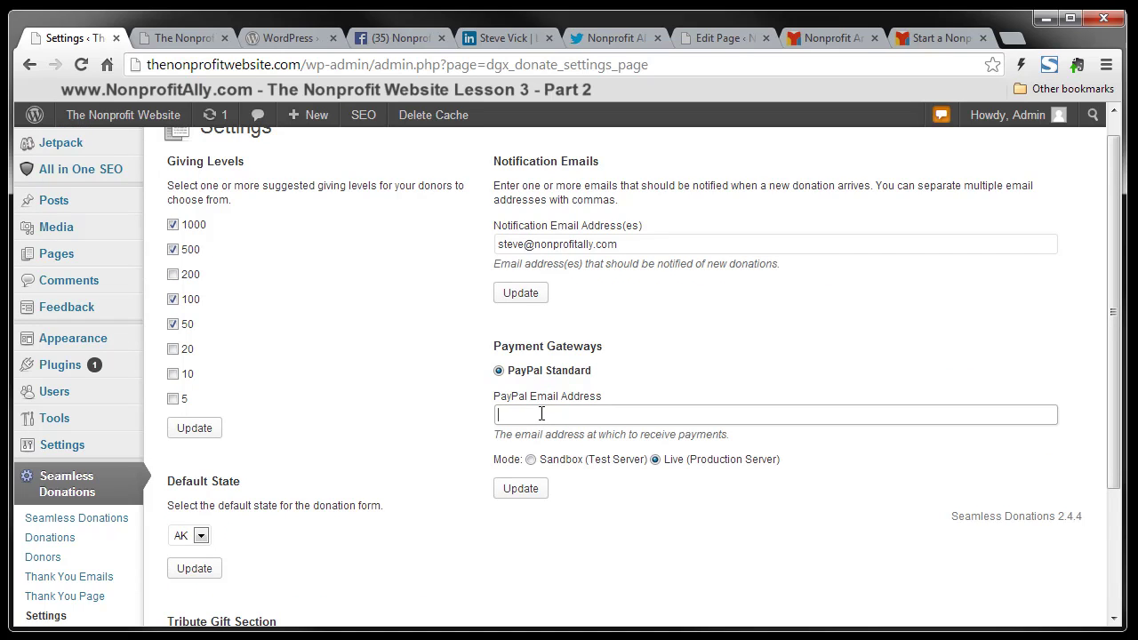
{"action": "type", "text": "steve"}
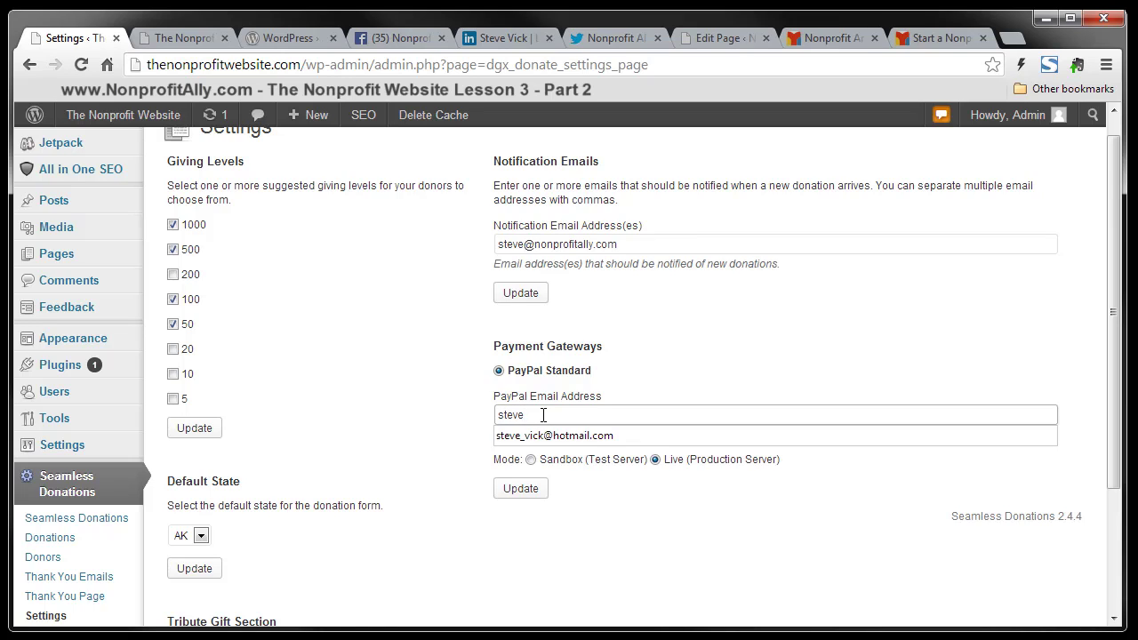
{"action": "left_click", "coordinate": [571, 438]}
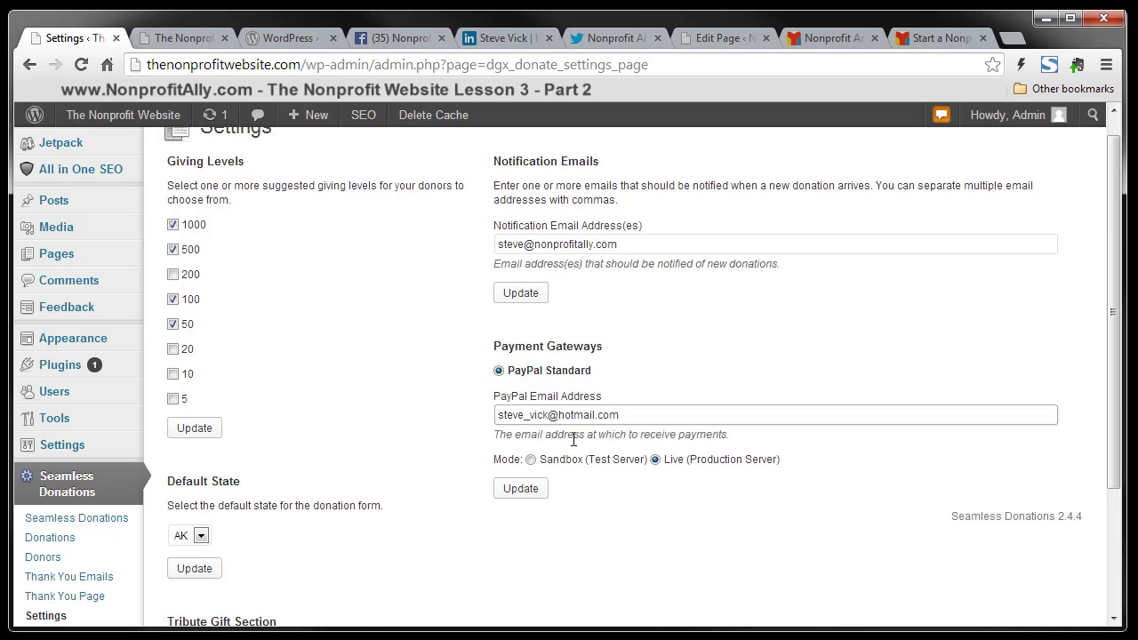
{"action": "left_click", "coordinate": [524, 491]}
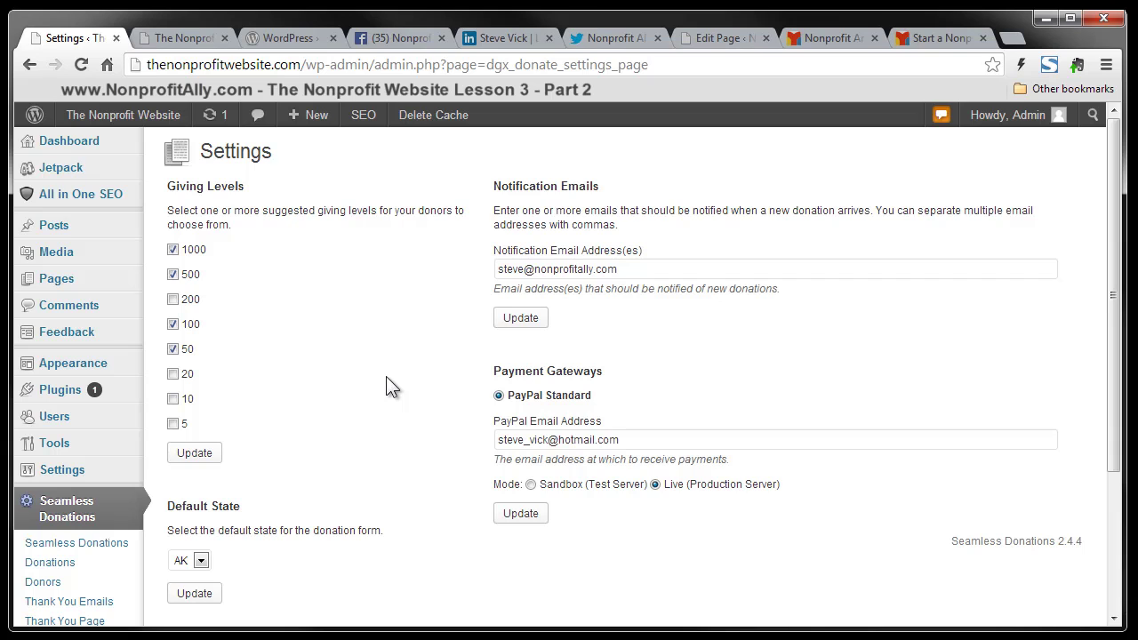
Copy the [dgx-donate] shortcode from the Seamless Donations installation instructions on WordPress.org
{"action": "scroll", "coordinate": [346, 440], "scroll_direction": "down", "scroll_amount": 2}
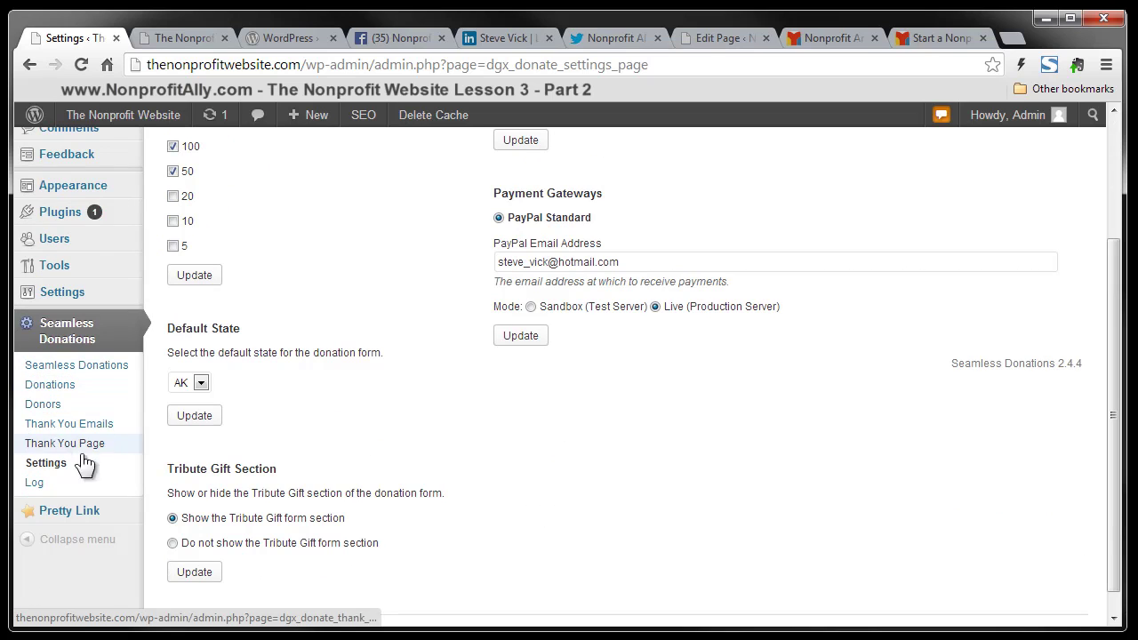
{"action": "scroll", "coordinate": [396, 457], "scroll_direction": "up", "scroll_amount": 2}
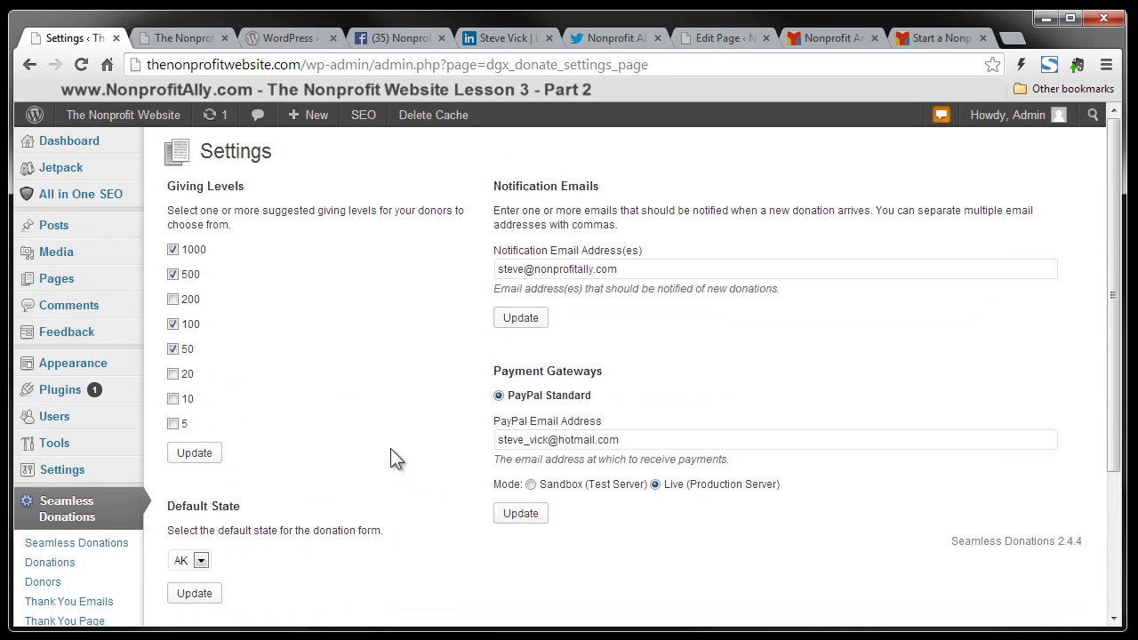
{"action": "left_click", "coordinate": [280, 37]}
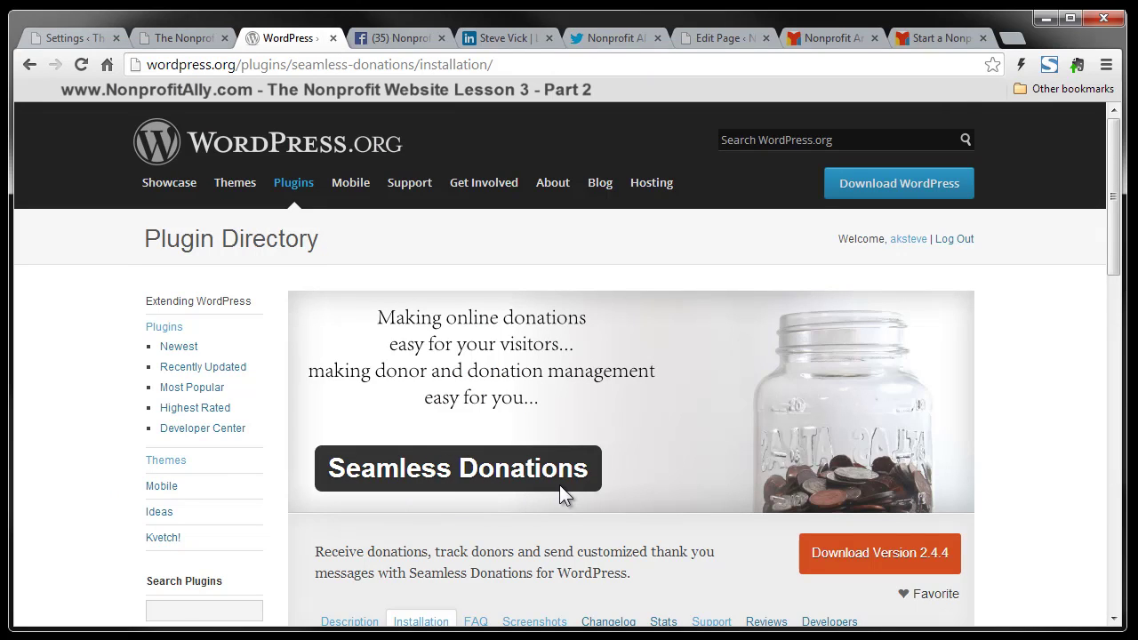
{"action": "scroll", "coordinate": [559, 484], "scroll_direction": "down", "scroll_amount": 3}
{"action": "left_click_drag", "start_coordinate": [520, 483], "coordinate": [585, 483]}
{"action": "key", "text": "ctrl+c"}
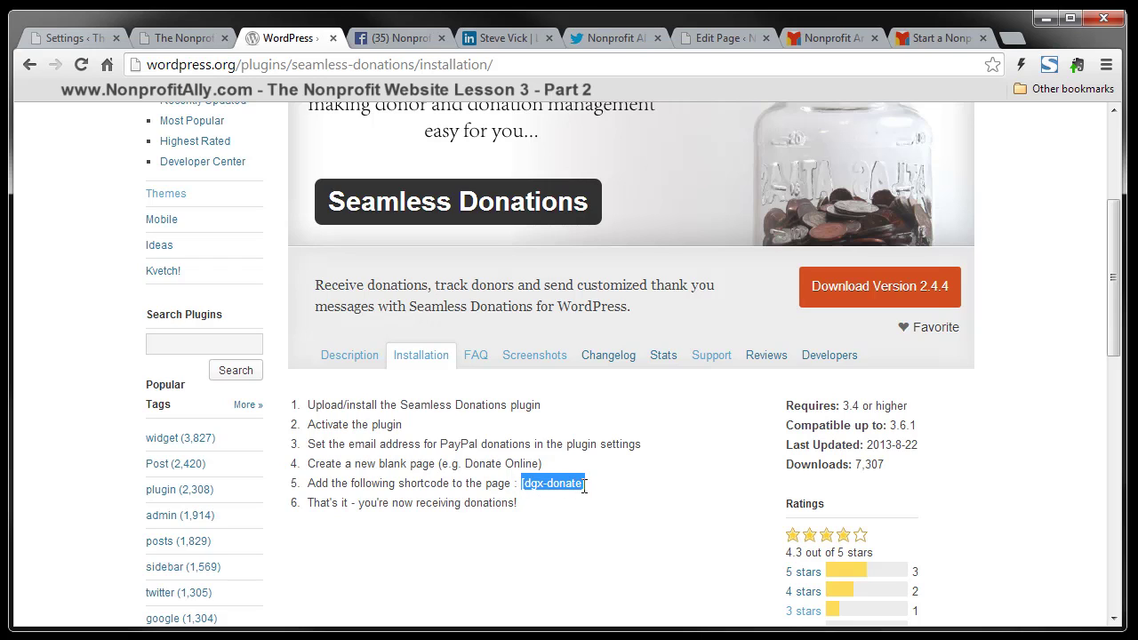
Return to The Nonprofit Website's admin and start a new page titled "Donation Page"
{"action": "left_click", "coordinate": [94, 38]}
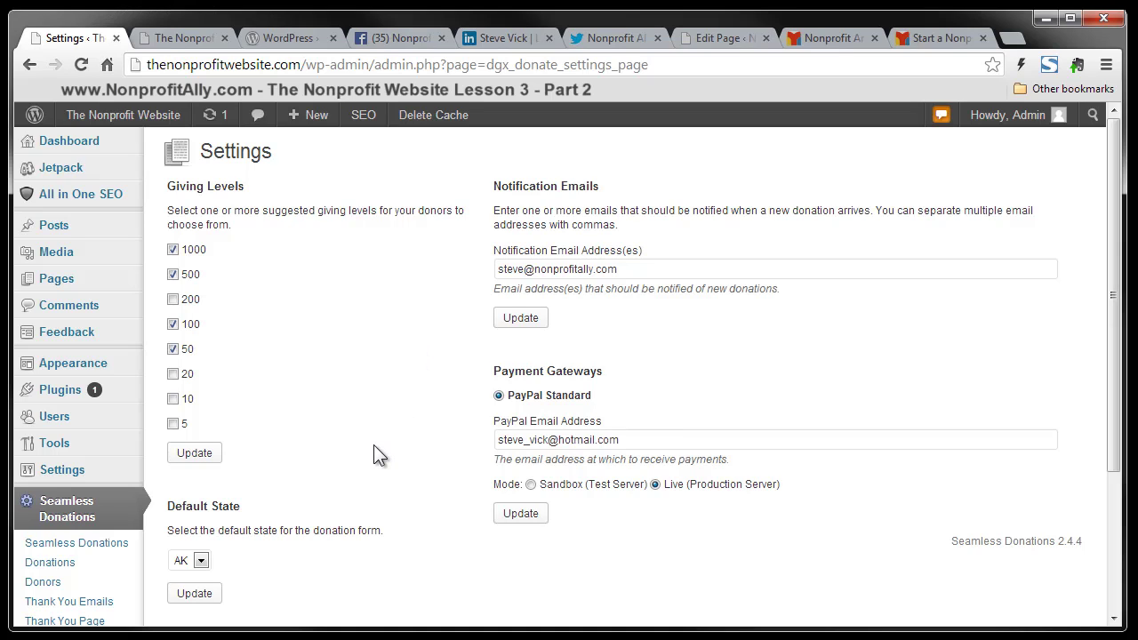
{"action": "mouse_move", "coordinate": [55, 283]}
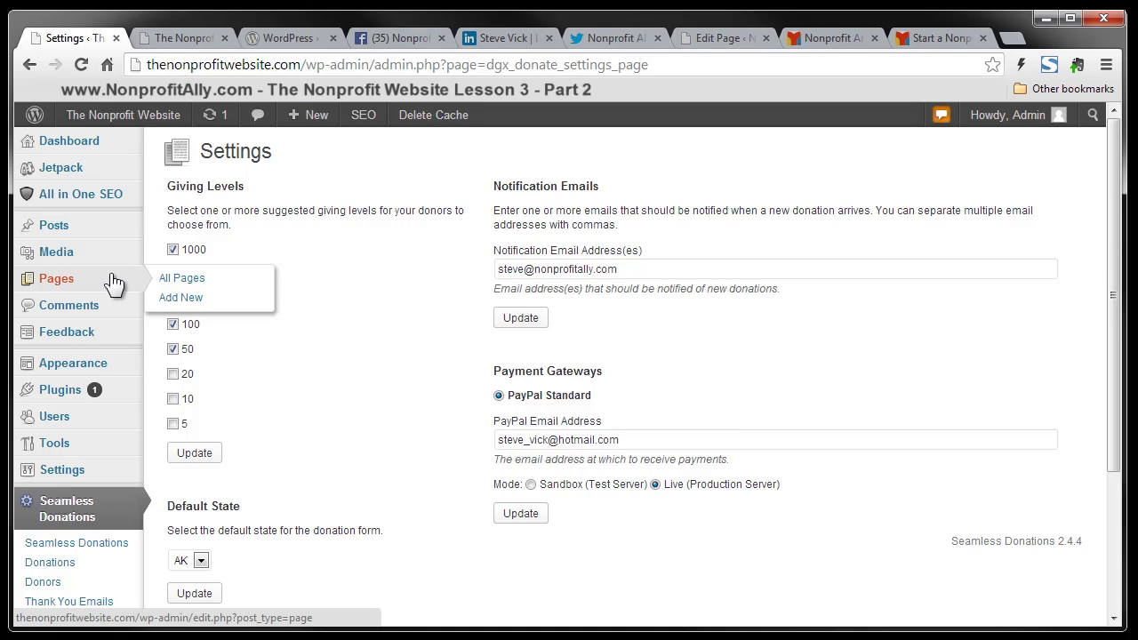
{"action": "left_click", "coordinate": [184, 299]}
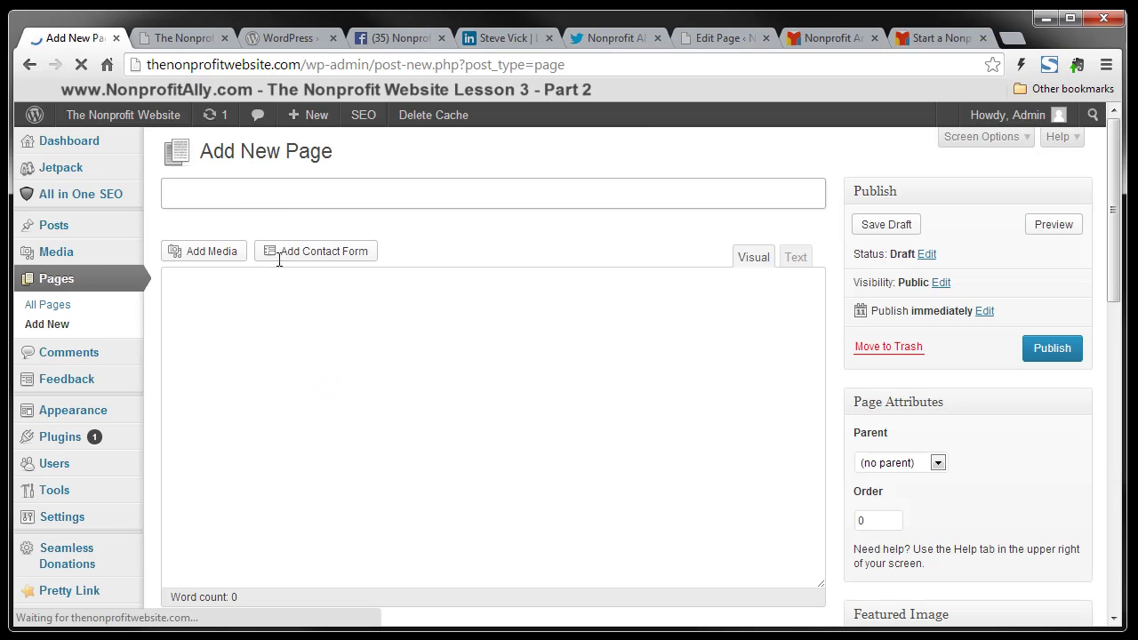
{"action": "left_click", "coordinate": [266, 199]}
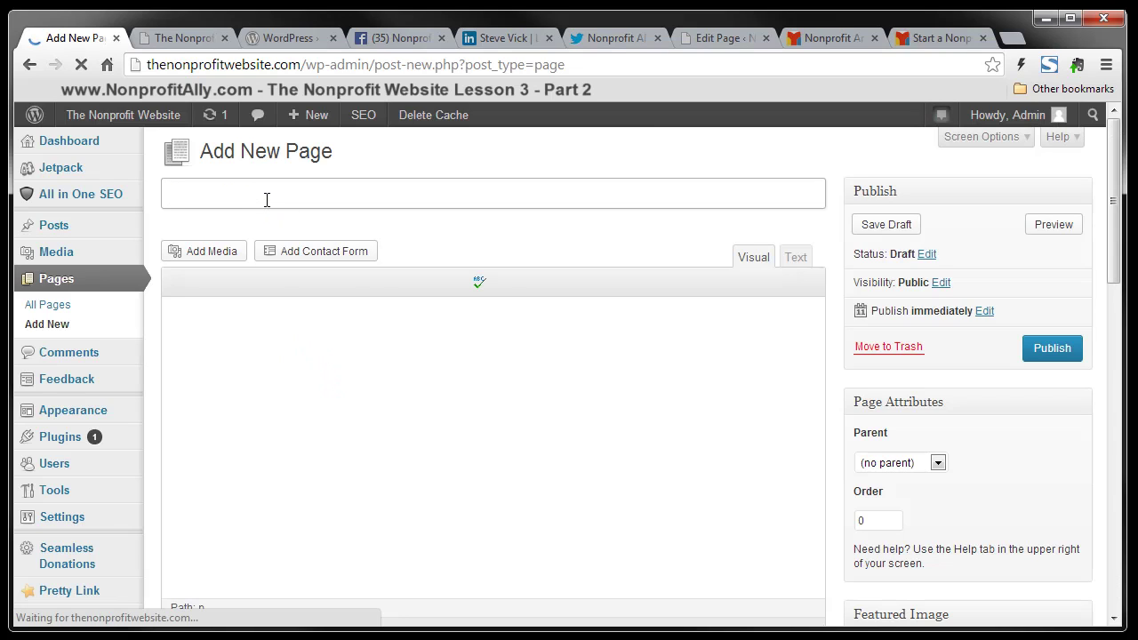
{"action": "type", "text": "Donation Page"}
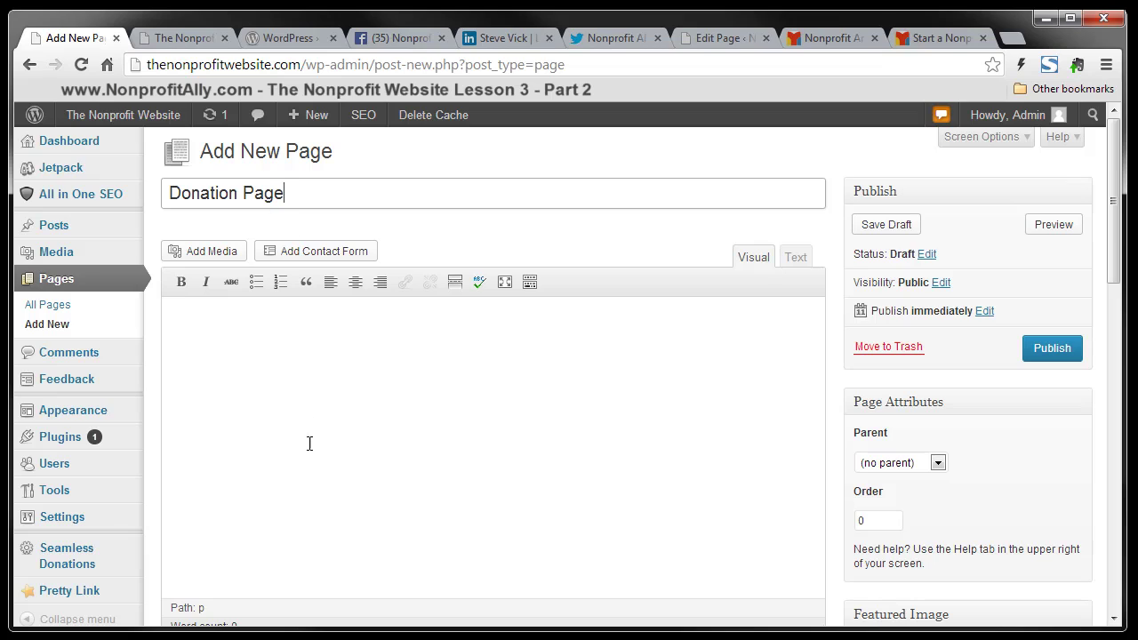
Insert the copied [dgx-donate] shortcode as the page's content and publish the page
{"action": "left_click", "coordinate": [331, 317]}
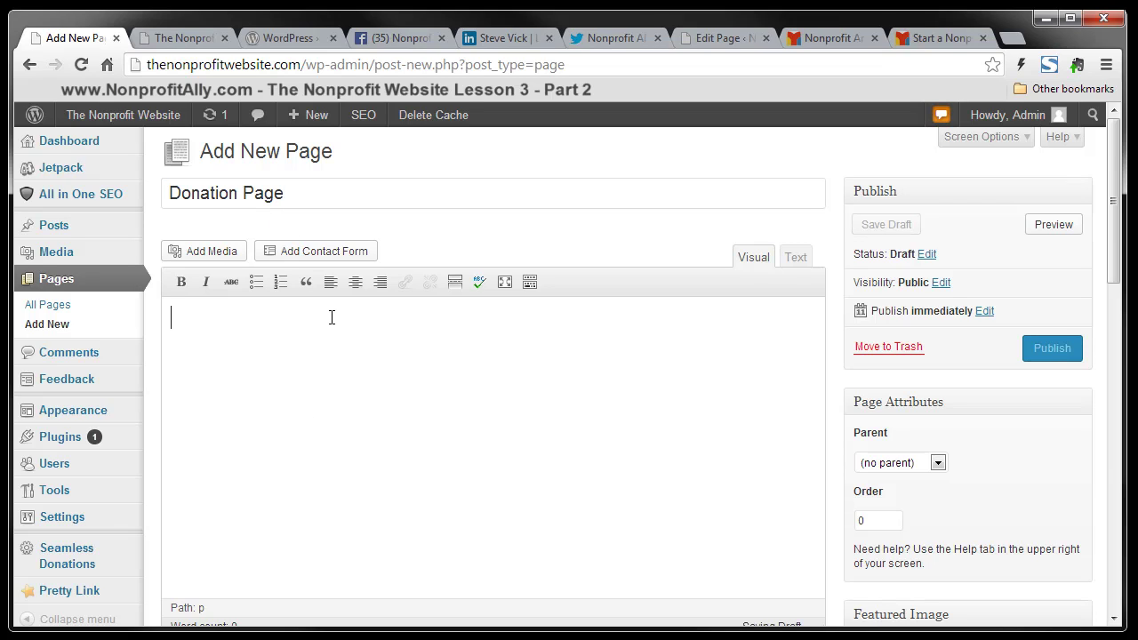
{"action": "key", "text": "ctrl+v"}
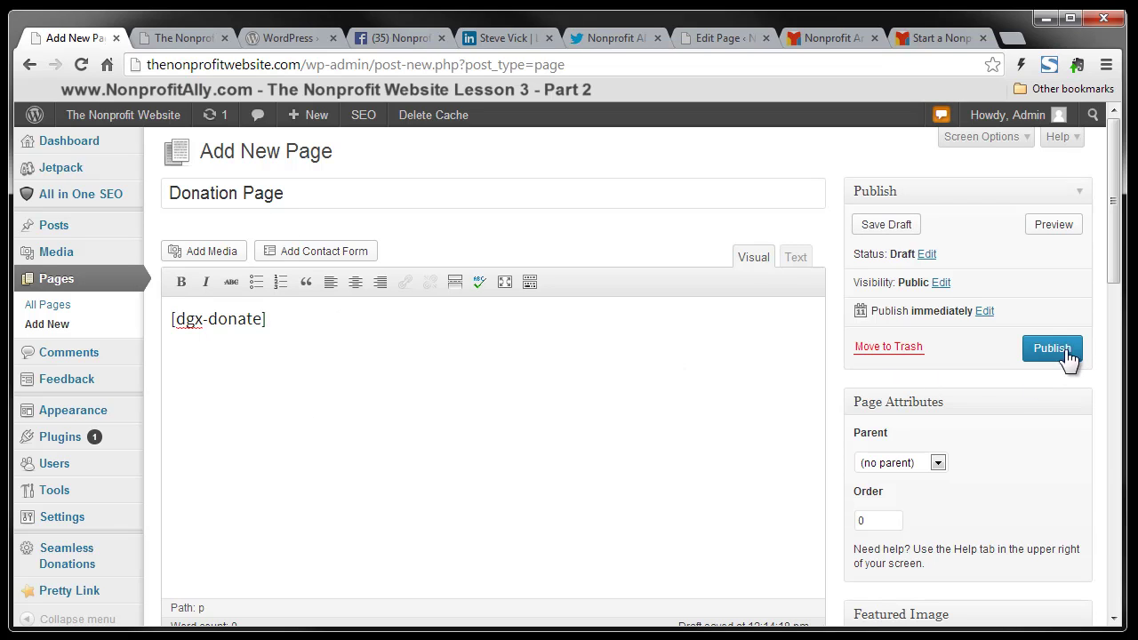
{"action": "left_click", "coordinate": [1046, 345]}
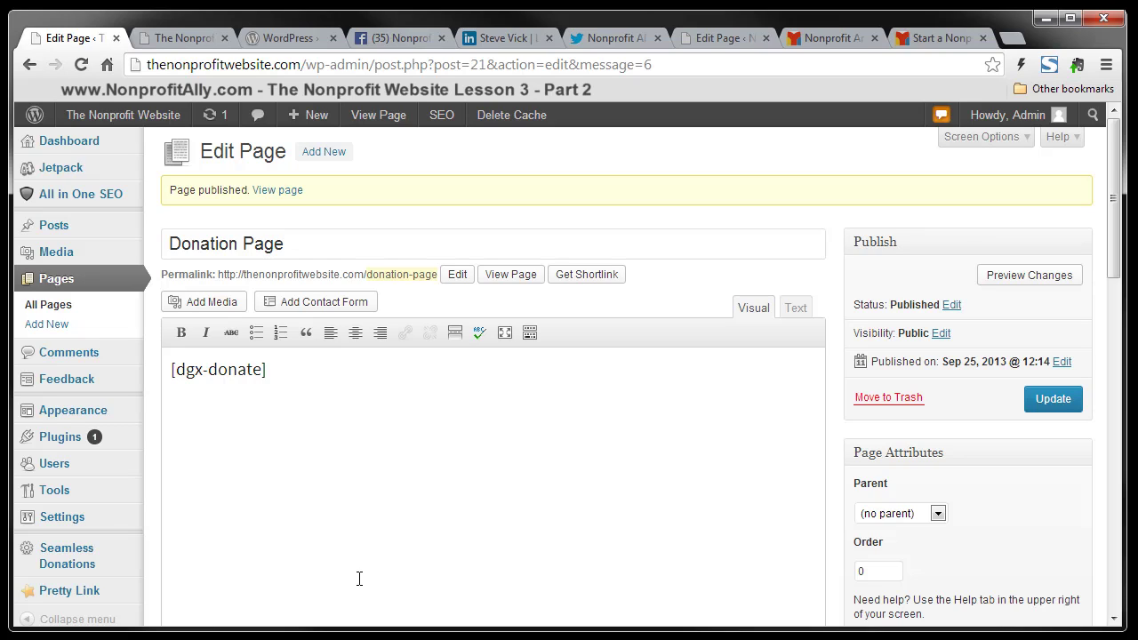
Open the site's menu editor and rename the existing menu as "Main Menu"
{"action": "mouse_move", "coordinate": [73, 420]}
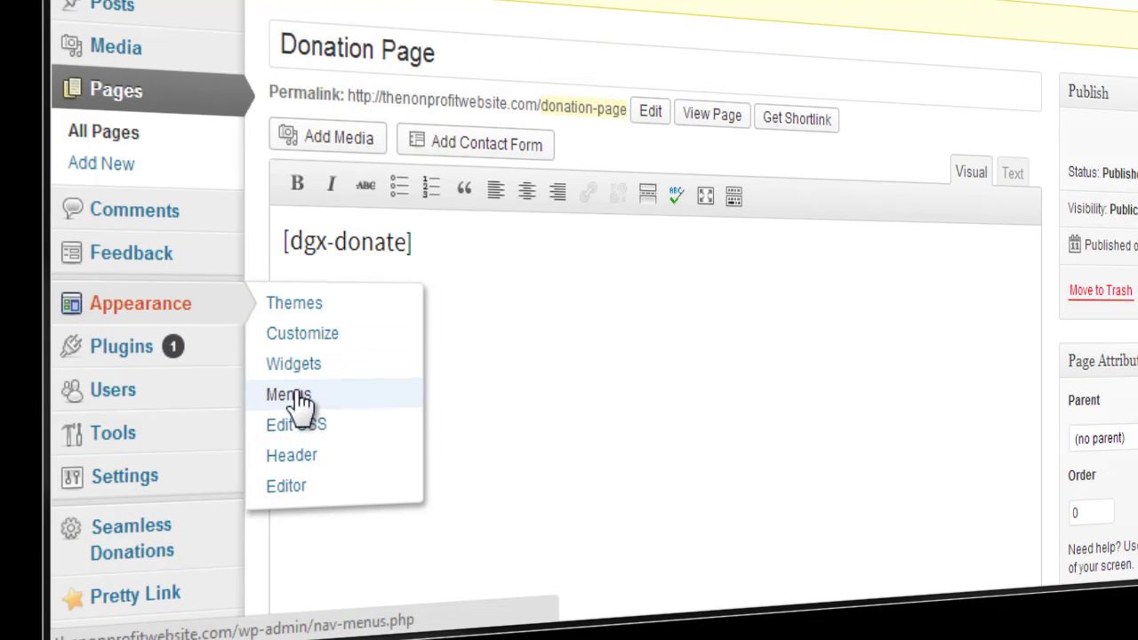
{"action": "left_click", "coordinate": [300, 402]}
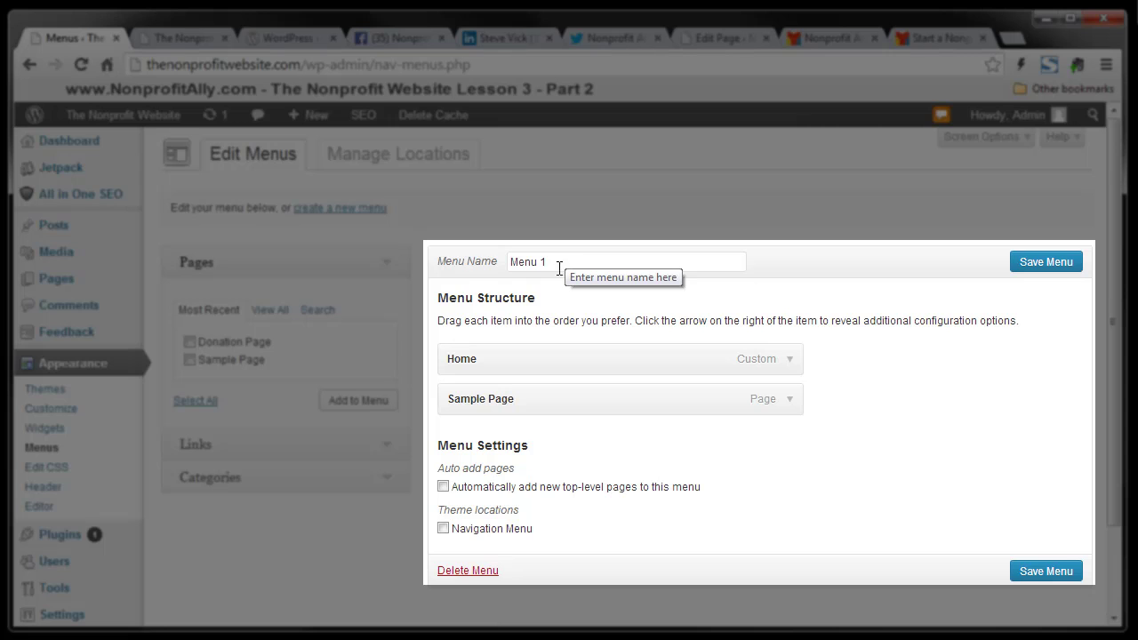
{"action": "left_click_drag", "start_coordinate": [568, 264], "coordinate": [495, 272]}
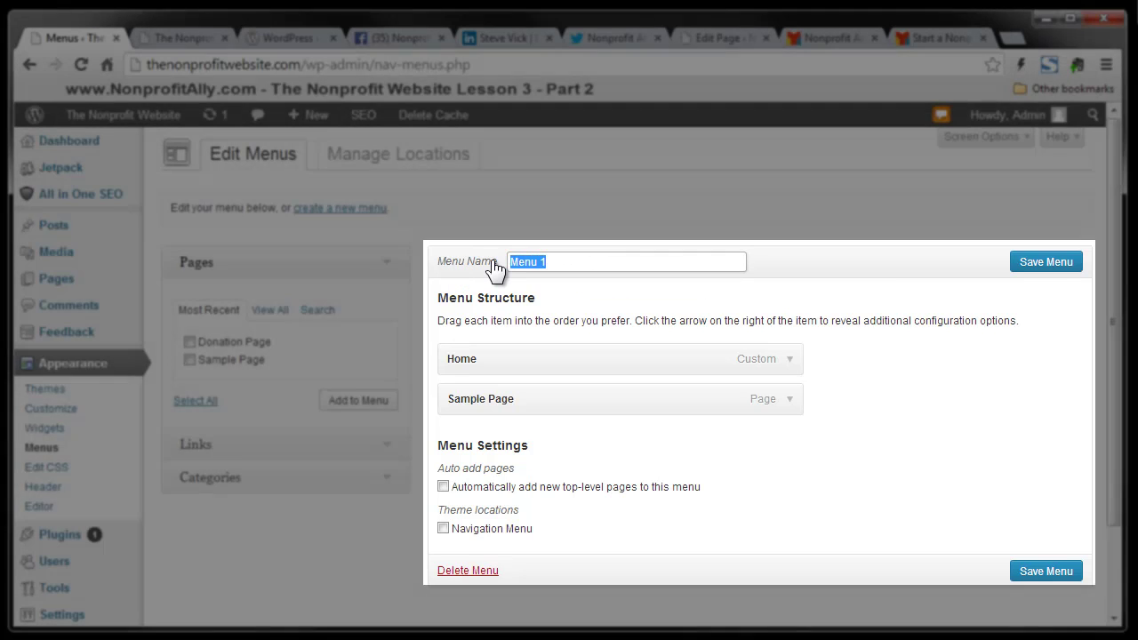
{"action": "type", "text": "Man"}
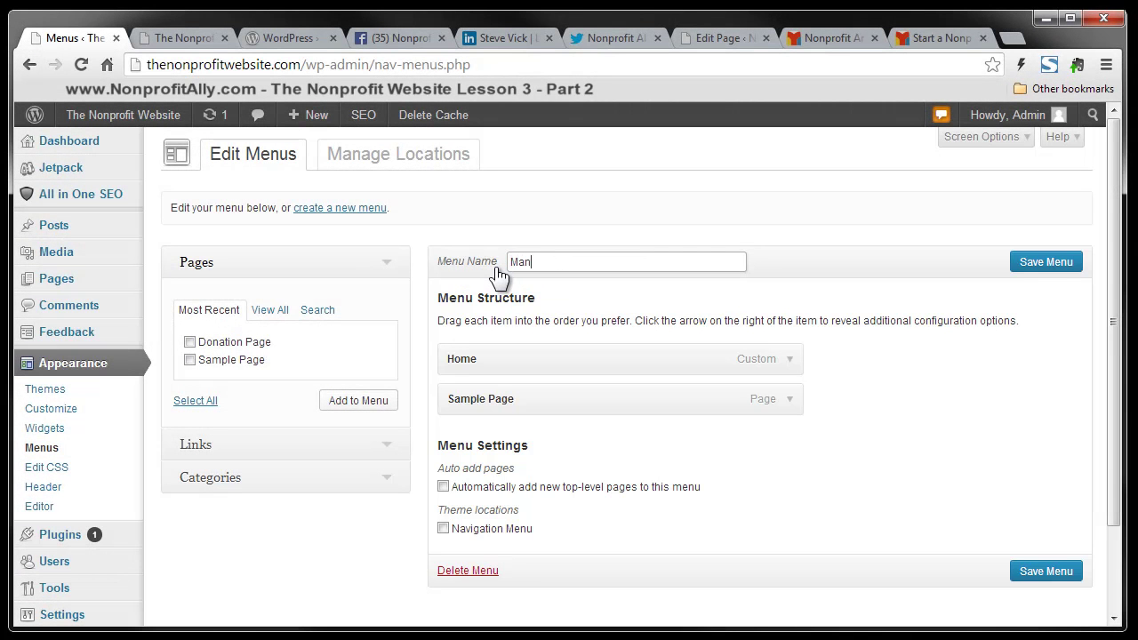
{"action": "key", "text": "BackSpace"}
{"action": "type", "text": "in "}
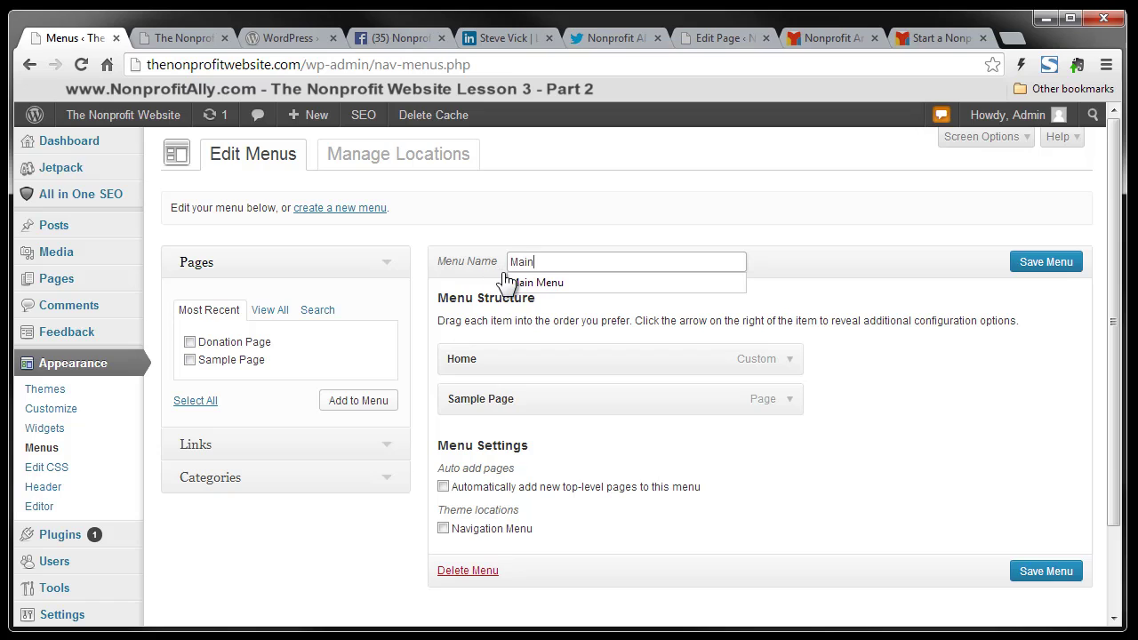
{"action": "type", "text": "Menu"}
{"action": "left_click", "coordinate": [965, 261]}
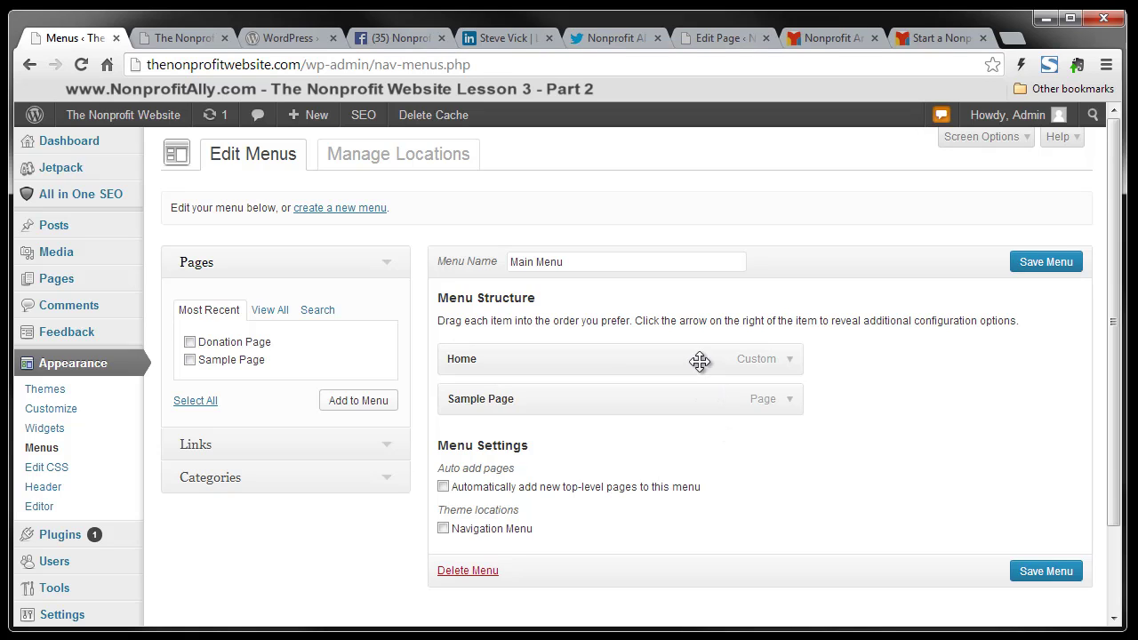
Add the Donation Page to the menu with the navigation label "Donate" and save the menu
{"action": "left_click", "coordinate": [189, 342]}
{"action": "left_click", "coordinate": [358, 402]}
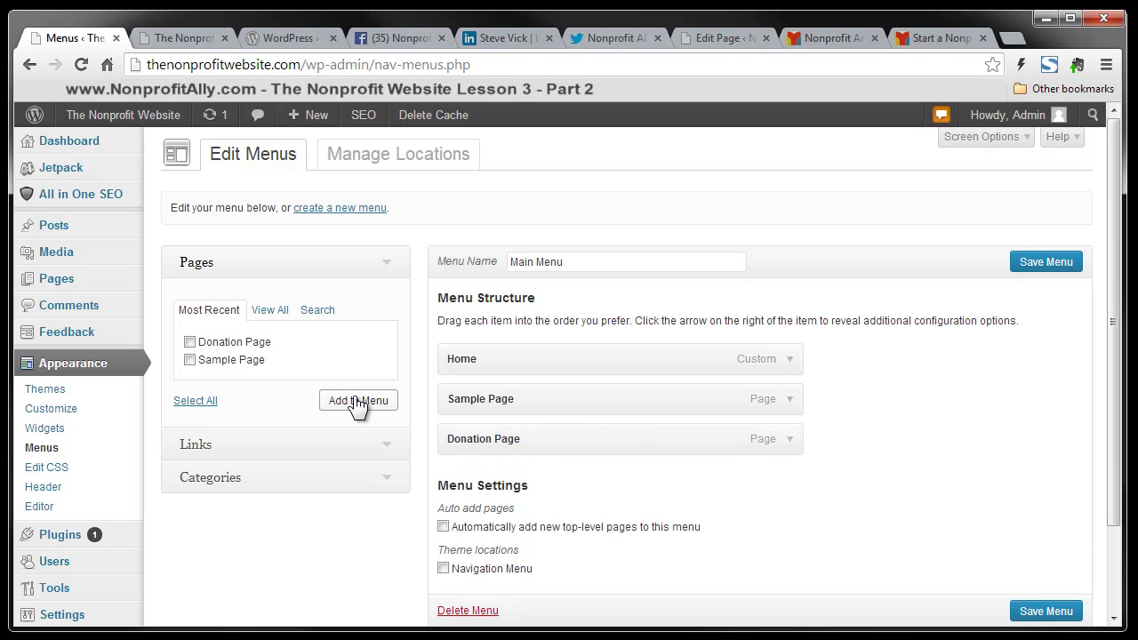
{"action": "left_click", "coordinate": [791, 445]}
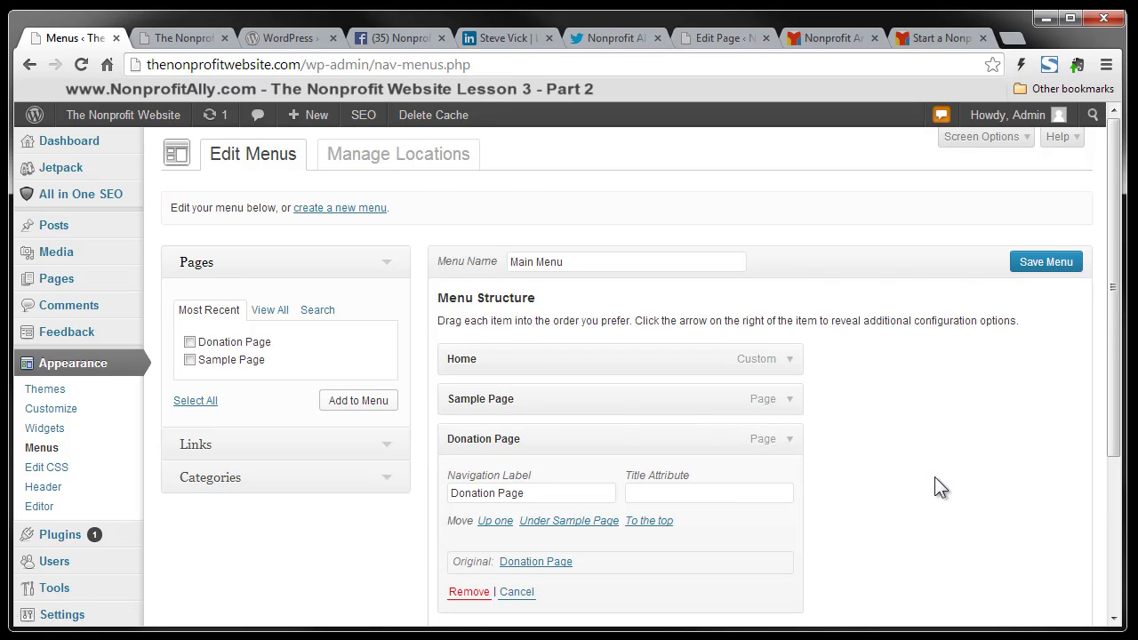
{"action": "scroll", "coordinate": [934, 480], "scroll_direction": "down", "scroll_amount": 1}
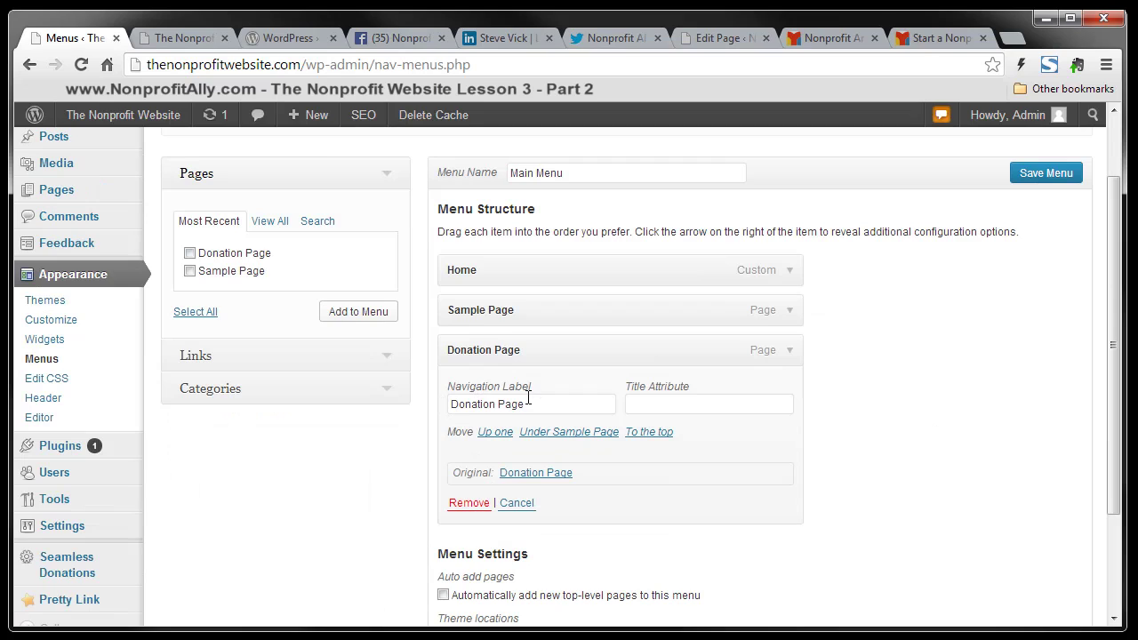
{"action": "left_click_drag", "start_coordinate": [528, 400], "coordinate": [437, 398]}
{"action": "type", "text": "Donate"}
{"action": "left_click", "coordinate": [902, 447]}
{"action": "left_click", "coordinate": [1042, 175]}
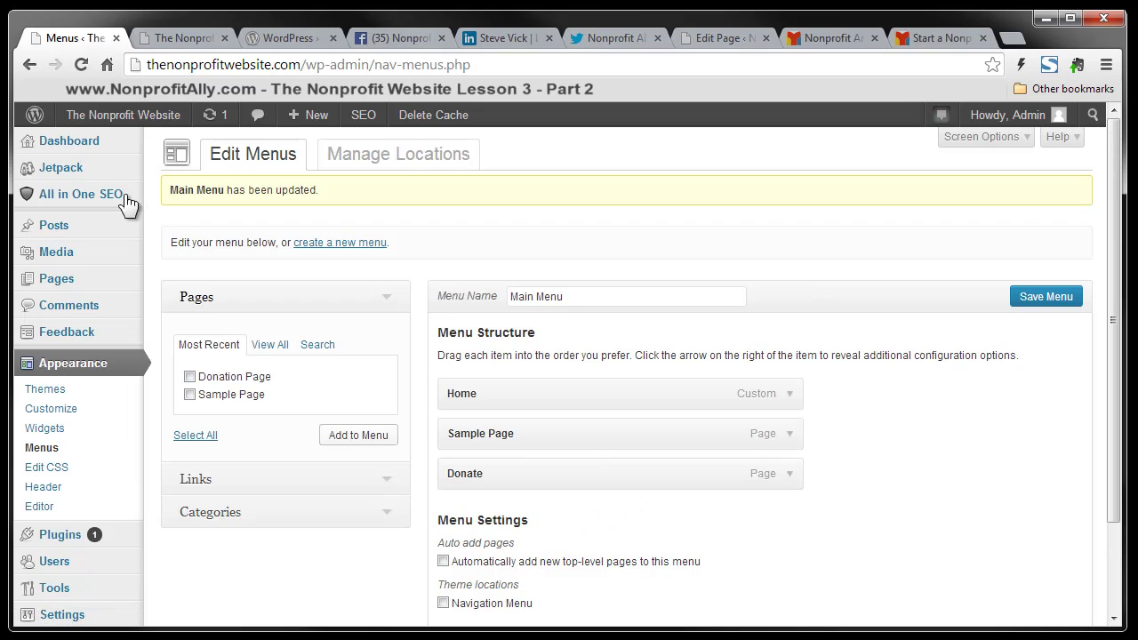
Visit the live site in a new browser tab and open its Donation Page from the navigation bar
{"action": "mouse_move", "coordinate": [151, 126]}
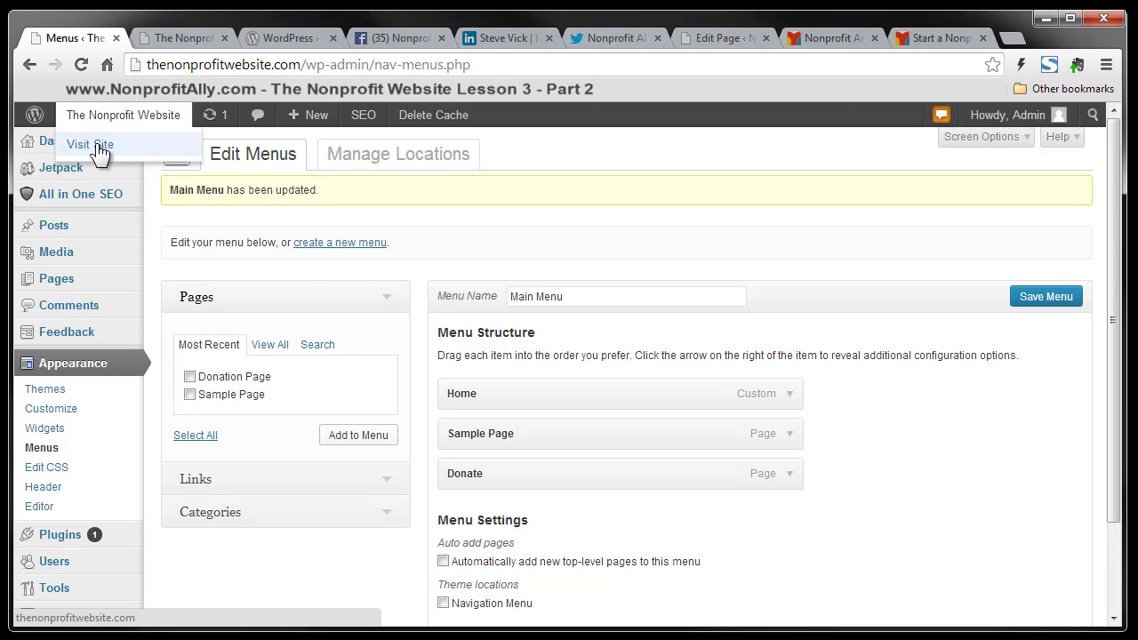
{"action": "right_click", "coordinate": [96, 147]}
{"action": "left_click", "coordinate": [130, 158]}
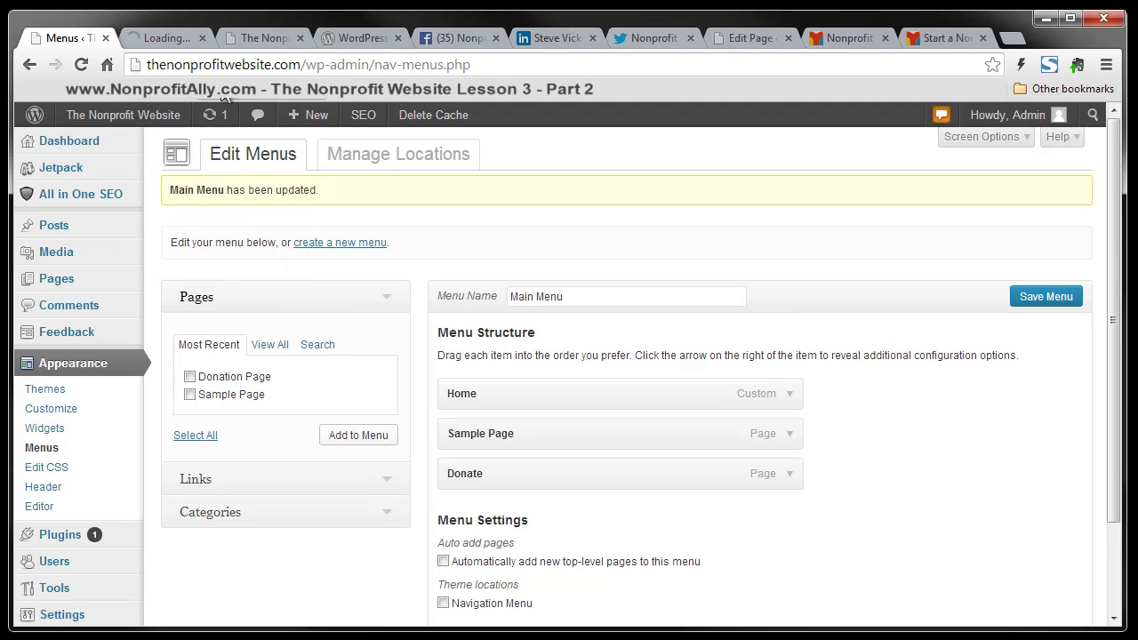
{"action": "left_click", "coordinate": [155, 38]}
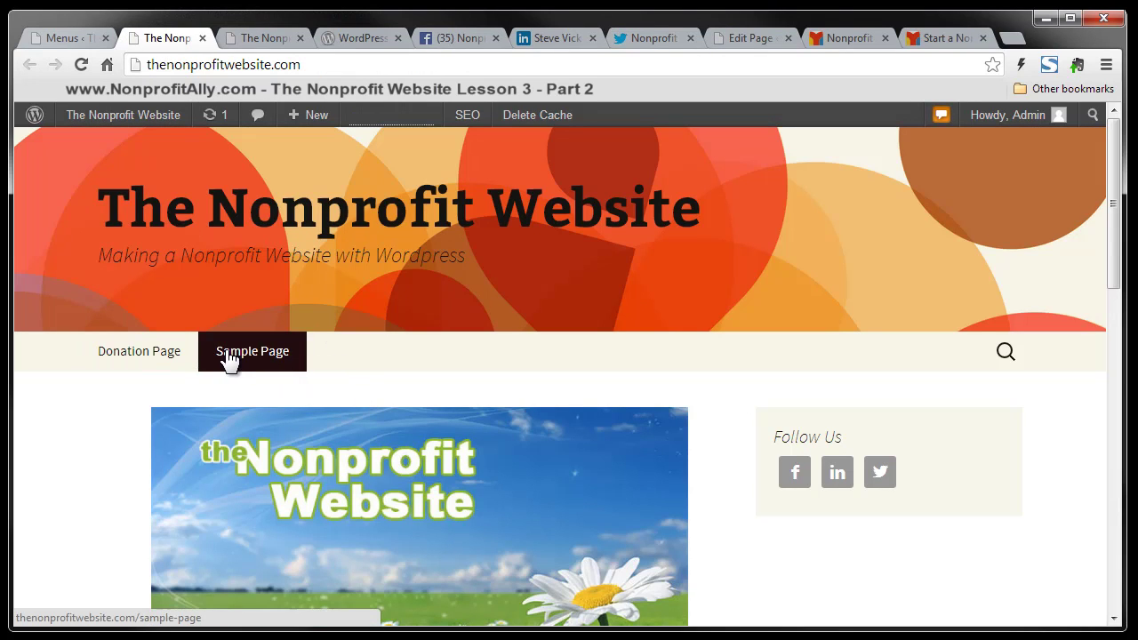
{"action": "left_click", "coordinate": [157, 353]}
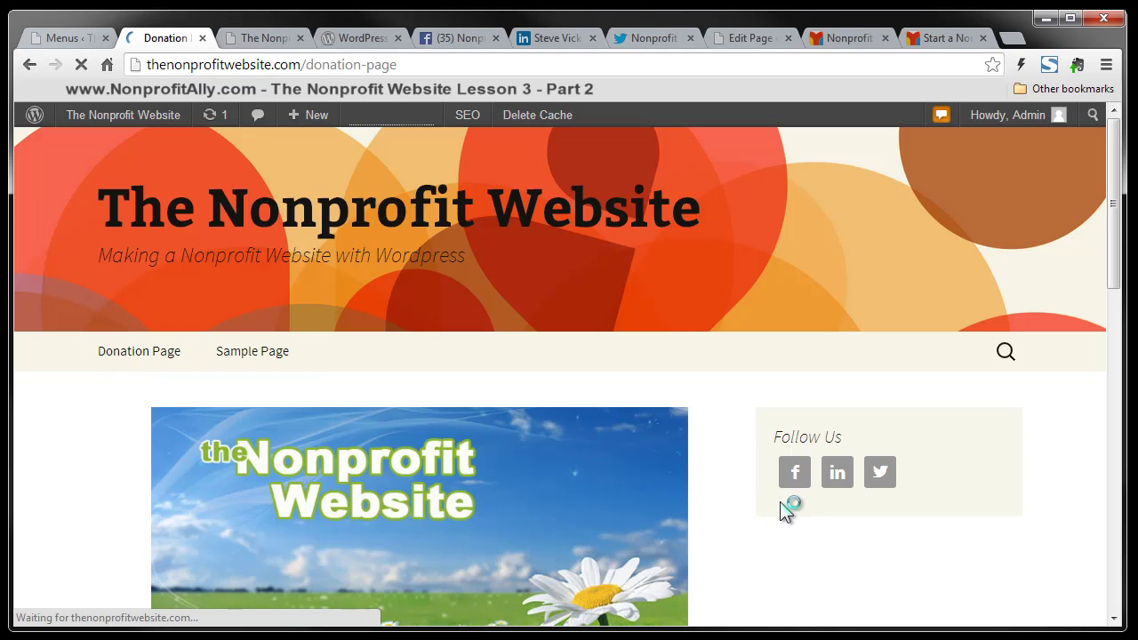
Choose the $100 donation amount and examine the donation form's tribute, donor and billing sections down to the Donate button
{"action": "scroll", "coordinate": [779, 502], "scroll_direction": "down", "scroll_amount": 1}
{"action": "scroll", "coordinate": [780, 502], "scroll_direction": "down", "scroll_amount": 2}
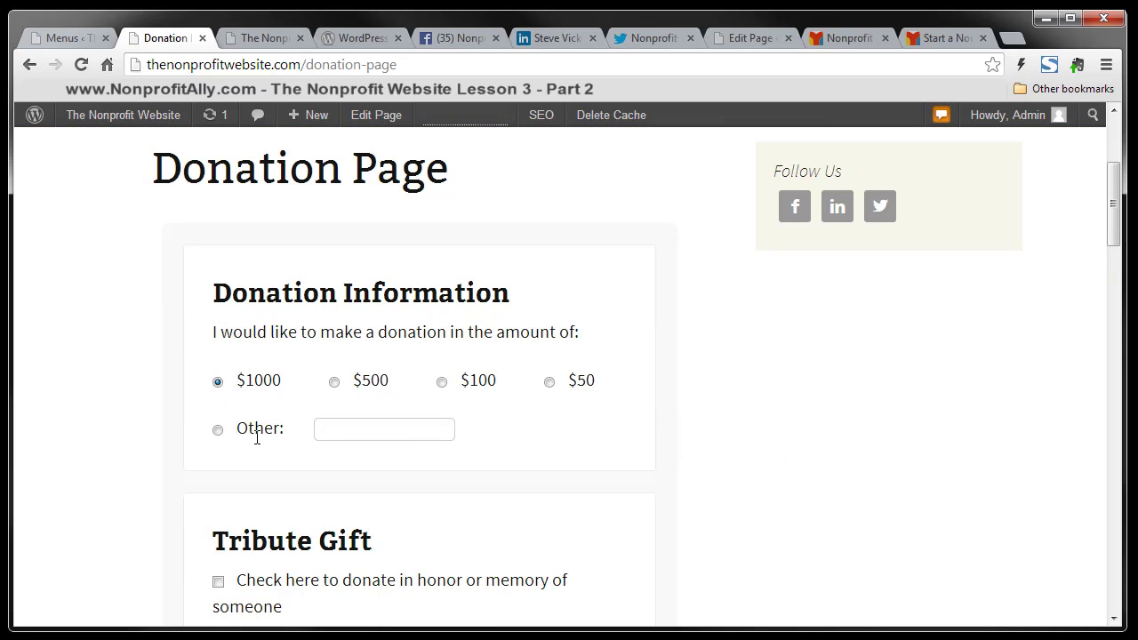
{"action": "left_click", "coordinate": [441, 383]}
{"action": "scroll", "coordinate": [547, 480], "scroll_direction": "down", "scroll_amount": 3}
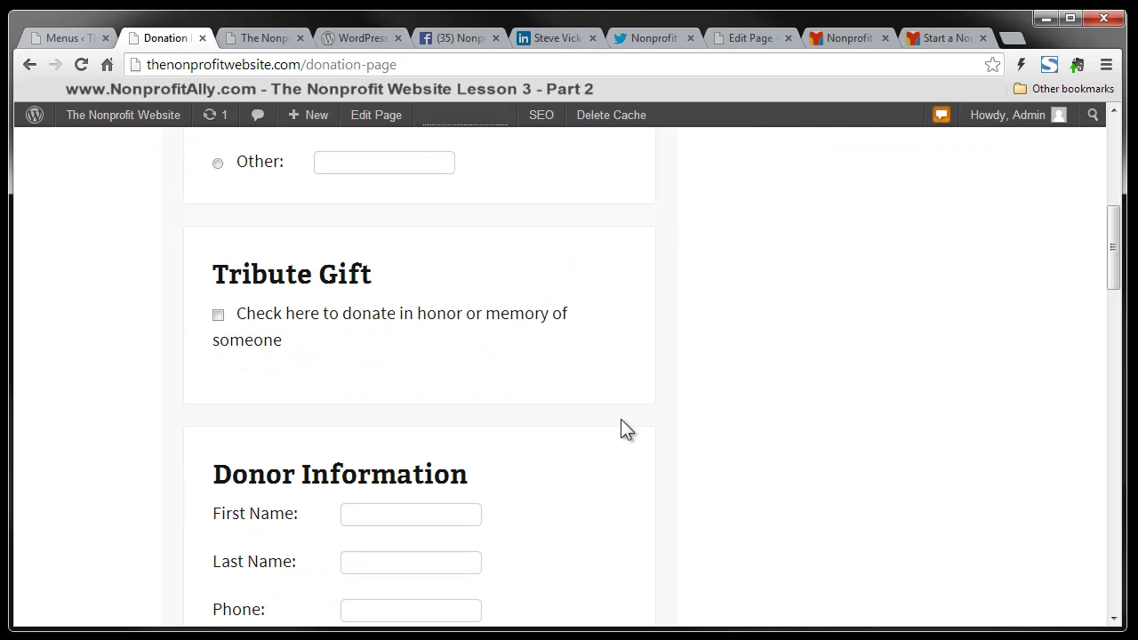
{"action": "scroll", "coordinate": [595, 433], "scroll_direction": "down", "scroll_amount": 1}
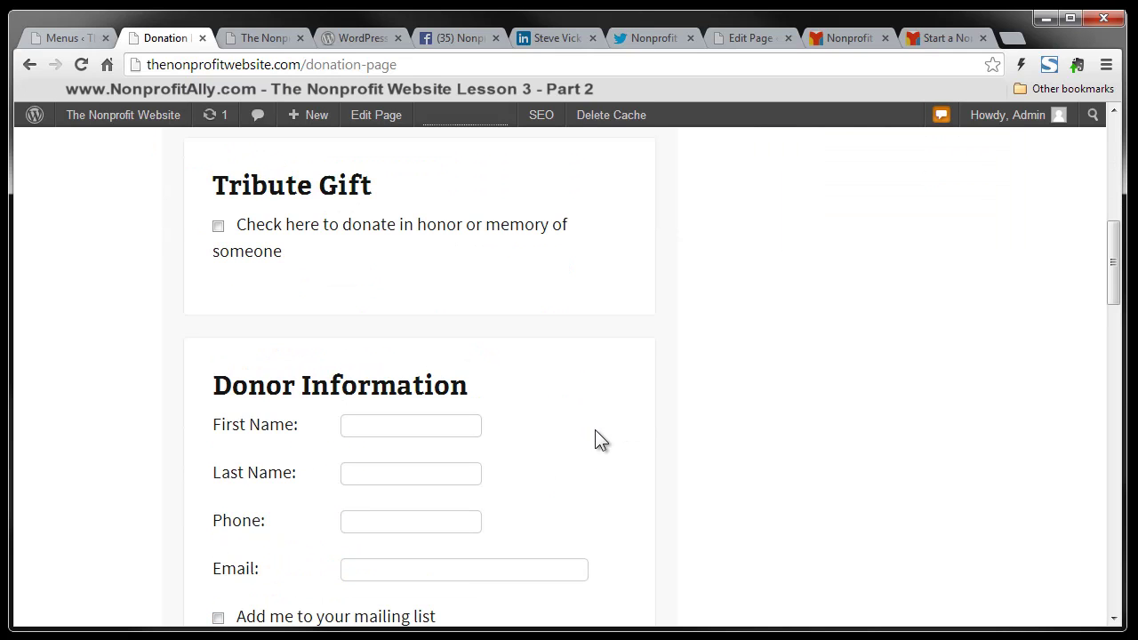
{"action": "scroll", "coordinate": [591, 445], "scroll_direction": "down", "scroll_amount": 2}
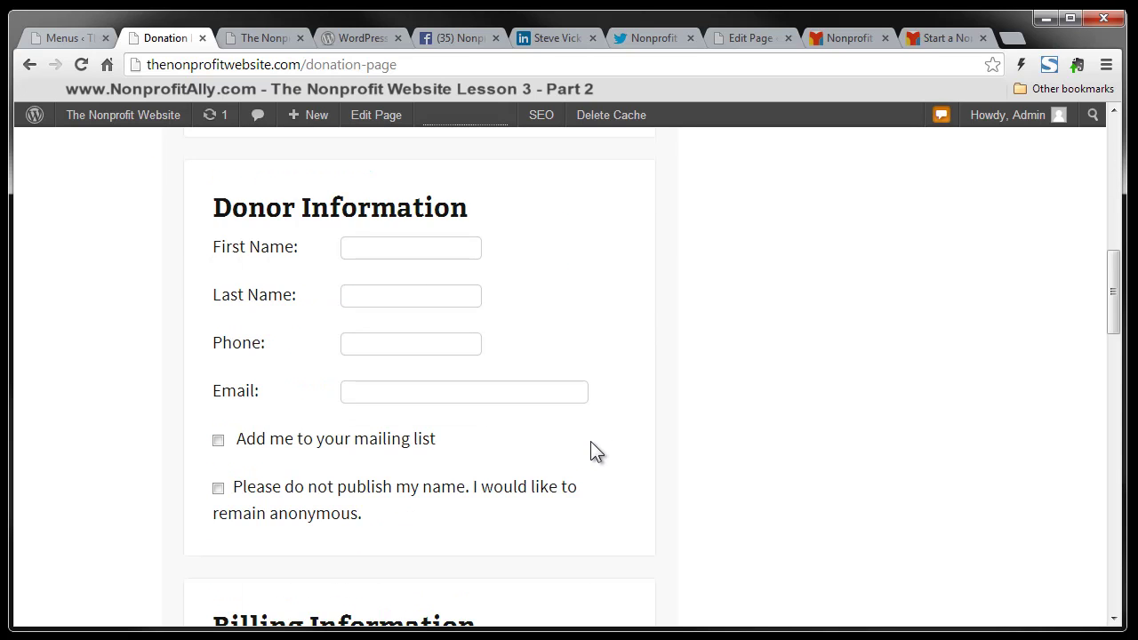
{"action": "scroll", "coordinate": [600, 450], "scroll_direction": "down", "scroll_amount": 3}
{"action": "scroll", "coordinate": [609, 453], "scroll_direction": "down", "scroll_amount": 3}
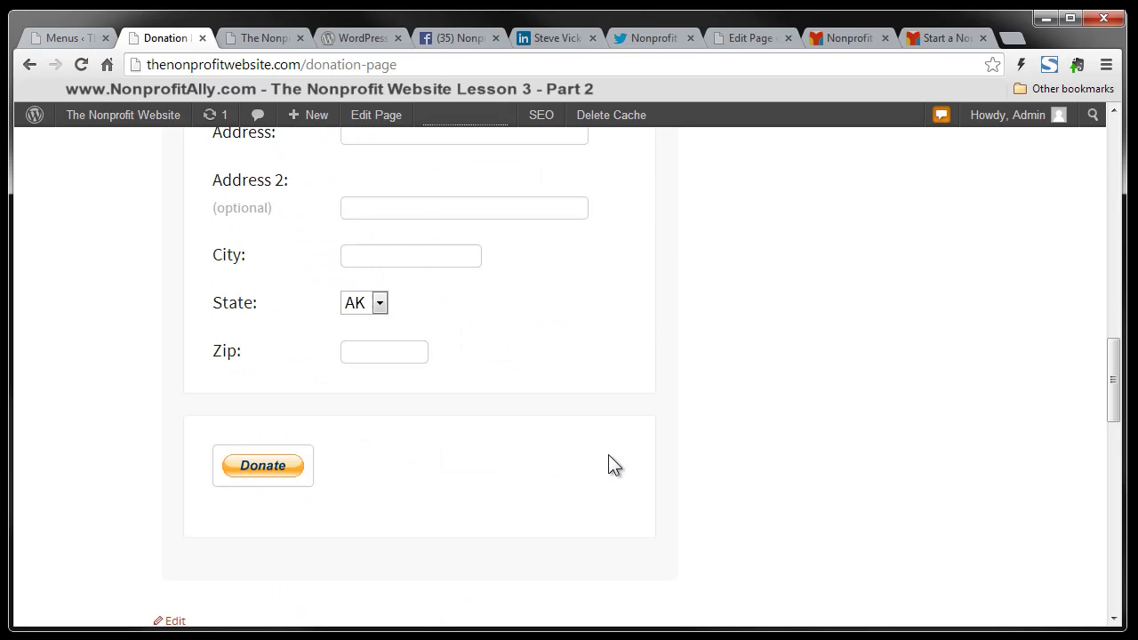
{"action": "scroll", "coordinate": [609, 456], "scroll_direction": "up", "scroll_amount": 8}
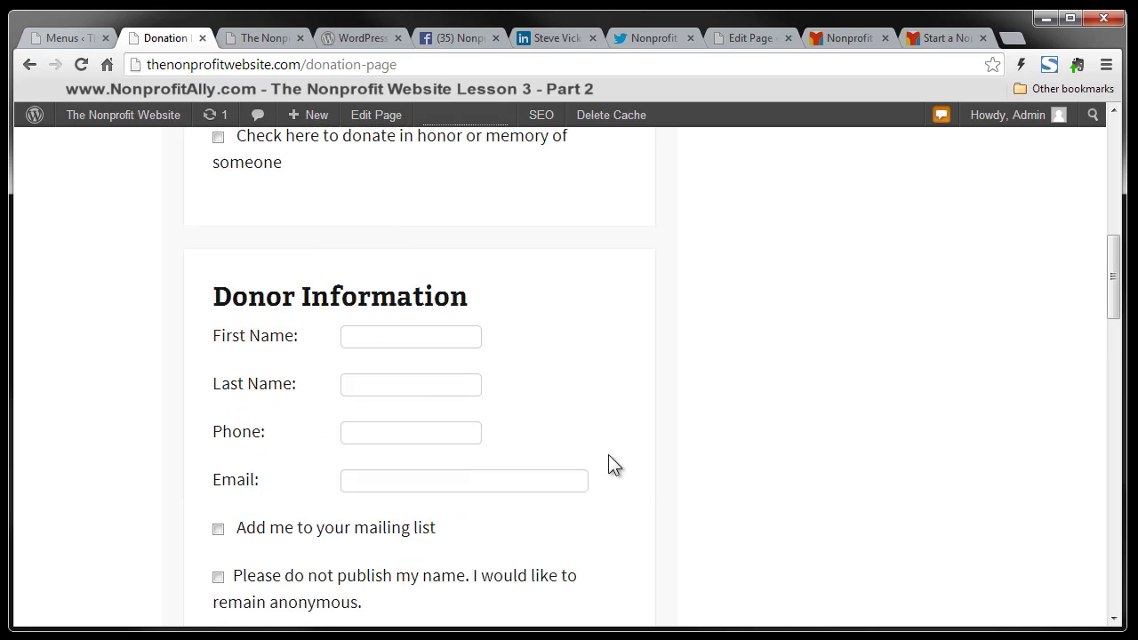
{"action": "scroll", "coordinate": [609, 457], "scroll_direction": "up", "scroll_amount": 3}
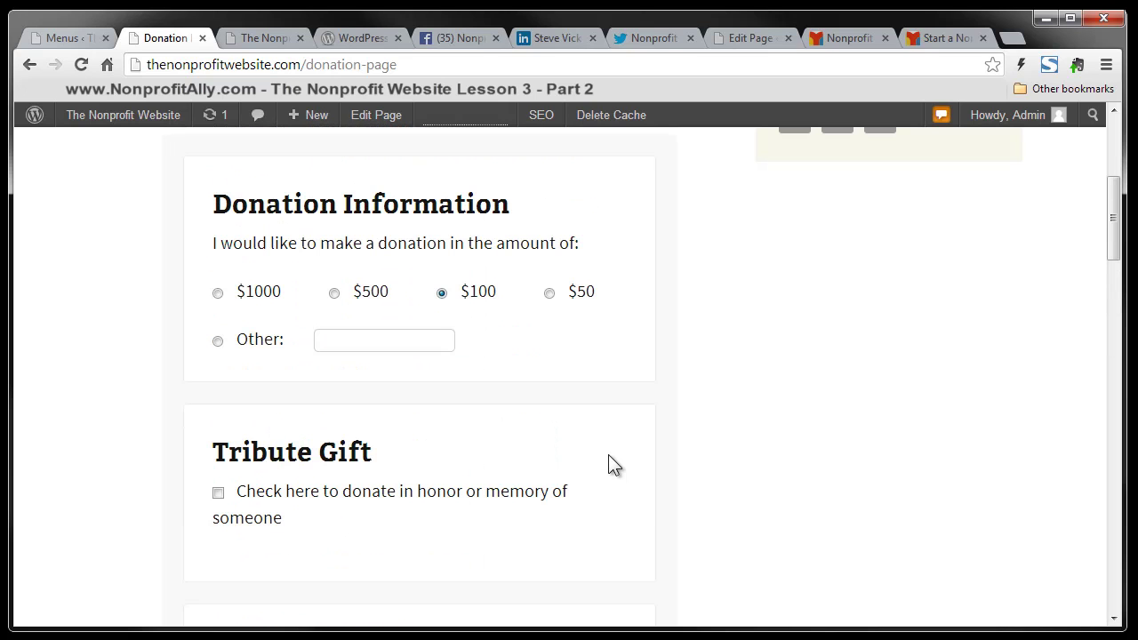
{"action": "scroll", "coordinate": [608, 455], "scroll_direction": "down", "scroll_amount": 4}
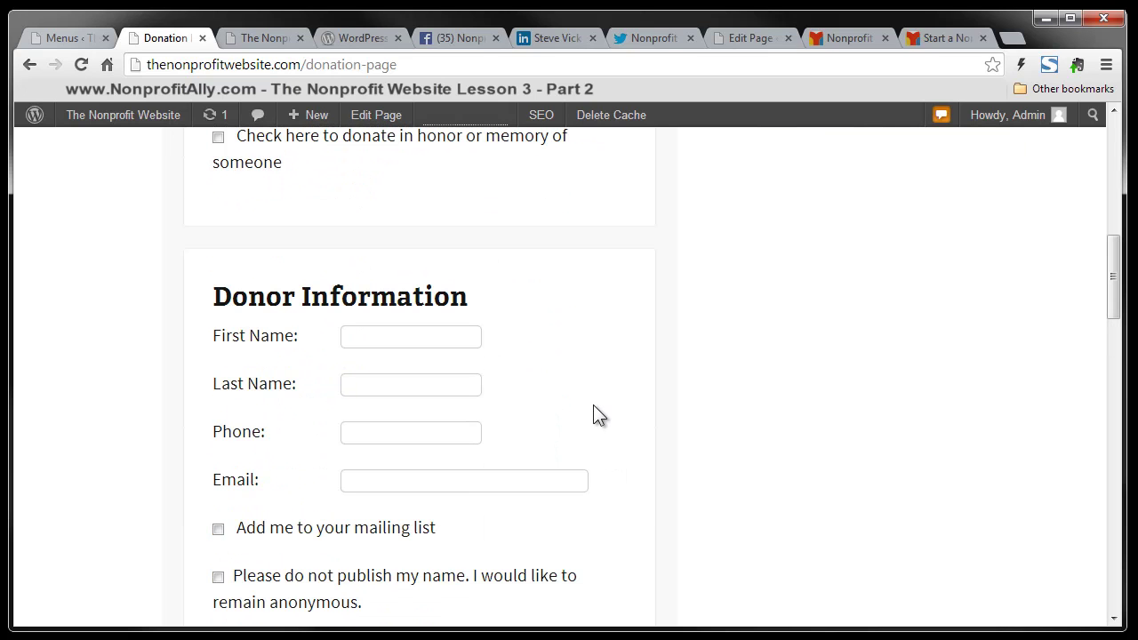
{"action": "scroll", "coordinate": [592, 406], "scroll_direction": "down", "scroll_amount": 7}
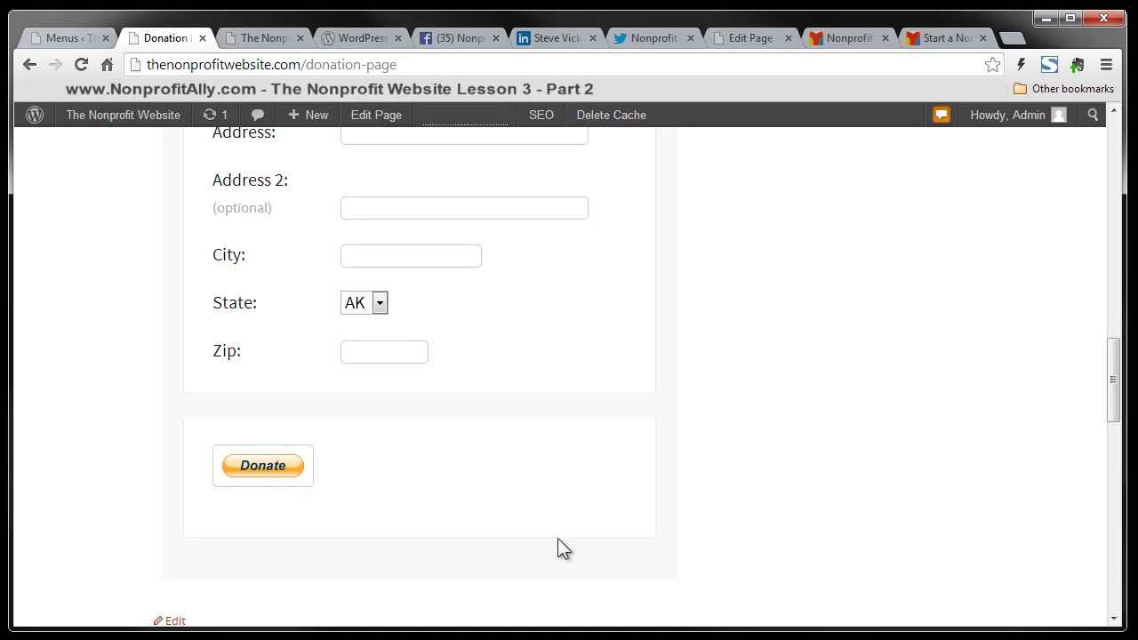
{"action": "scroll", "coordinate": [558, 537], "scroll_direction": "up", "scroll_amount": 10}
{"action": "scroll", "coordinate": [558, 538], "scroll_direction": "up", "scroll_amount": 2}
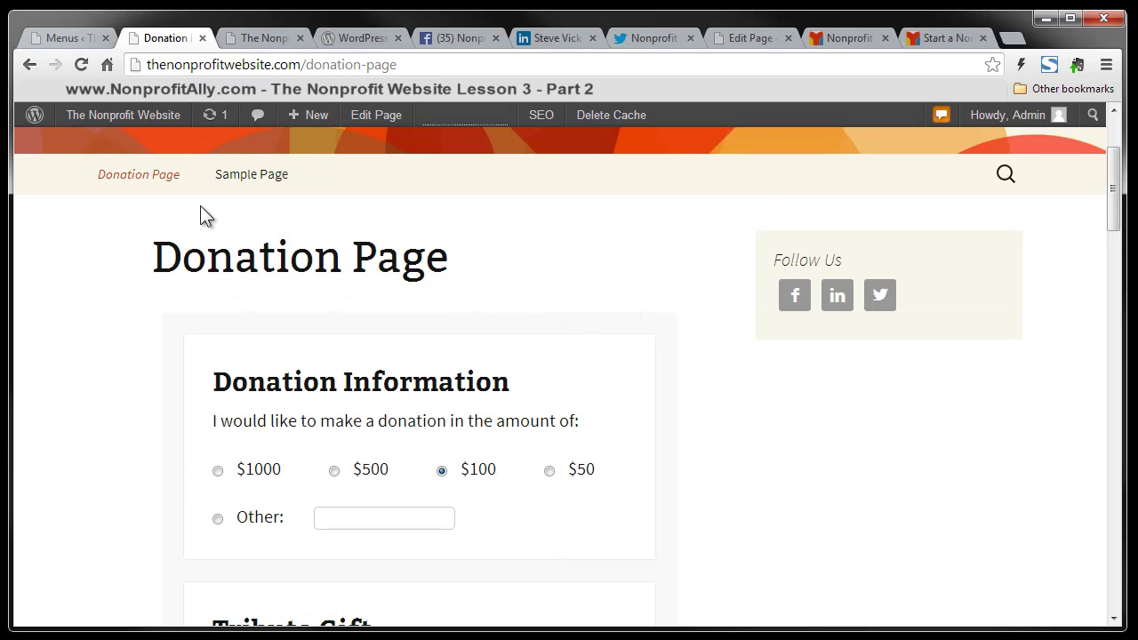
Return to the menu editor in the site's admin and go to the Menu Settings of Main Menu
{"action": "left_click", "coordinate": [68, 35]}
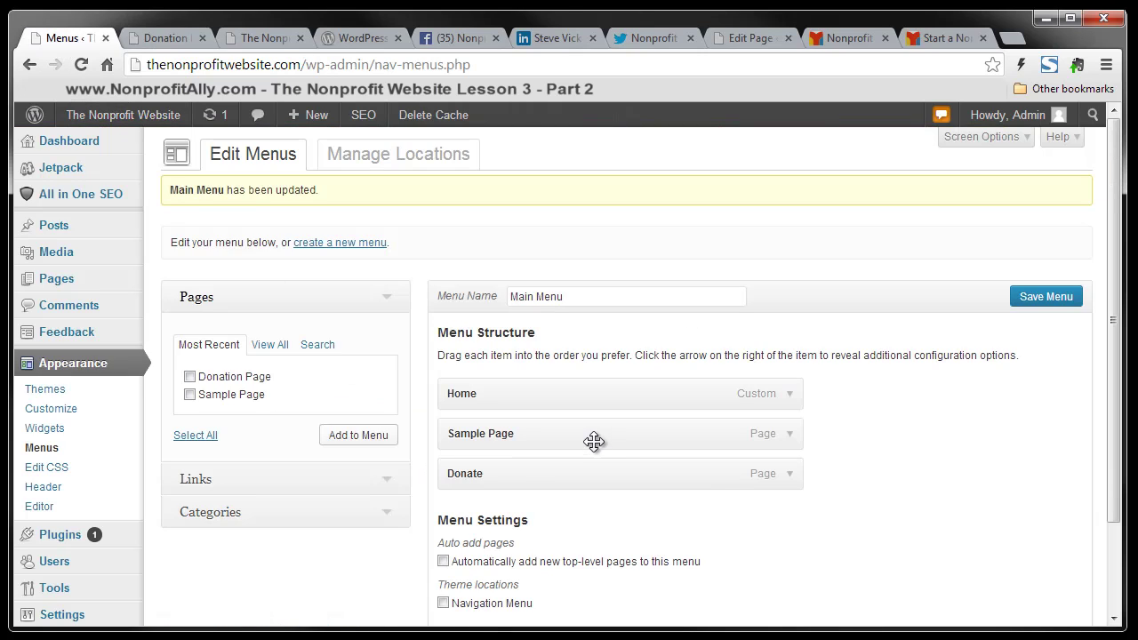
{"action": "scroll", "coordinate": [544, 437], "scroll_direction": "down", "scroll_amount": 1}
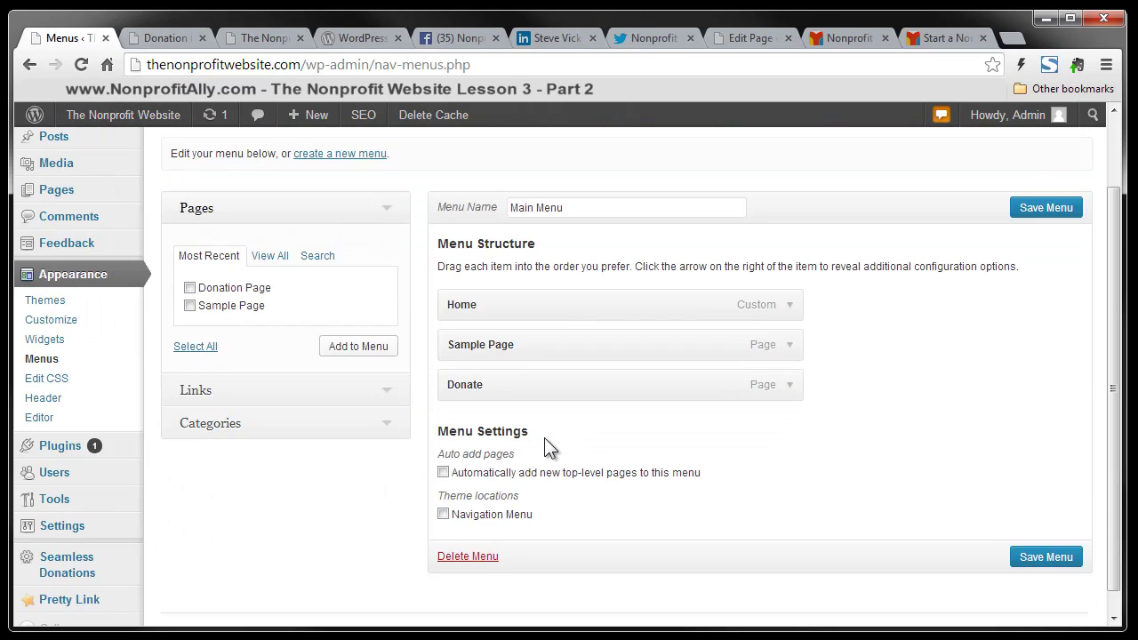